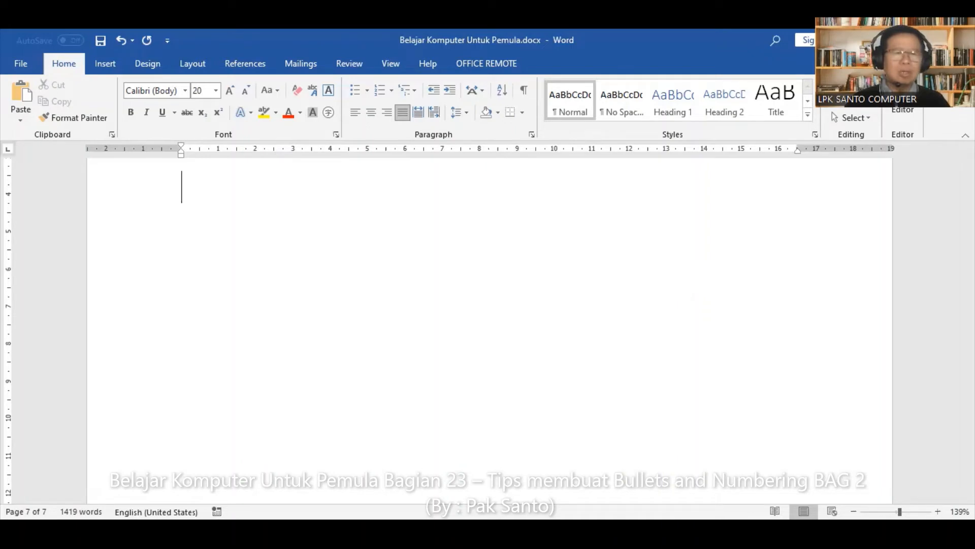
# - Start an automatic lettered list with "JATENG" as item A and add an empty item below it
pyautogui.write('A.')
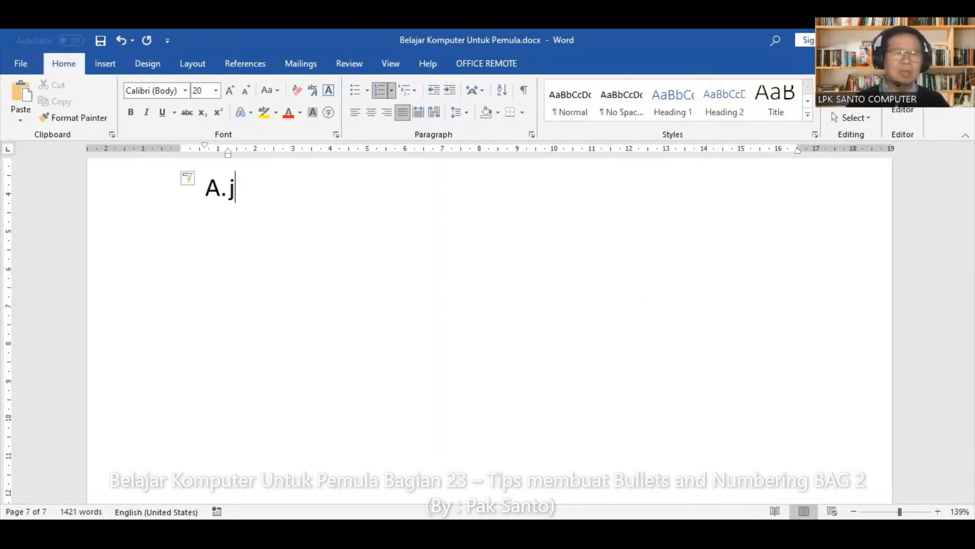
pyautogui.write('JATENG')
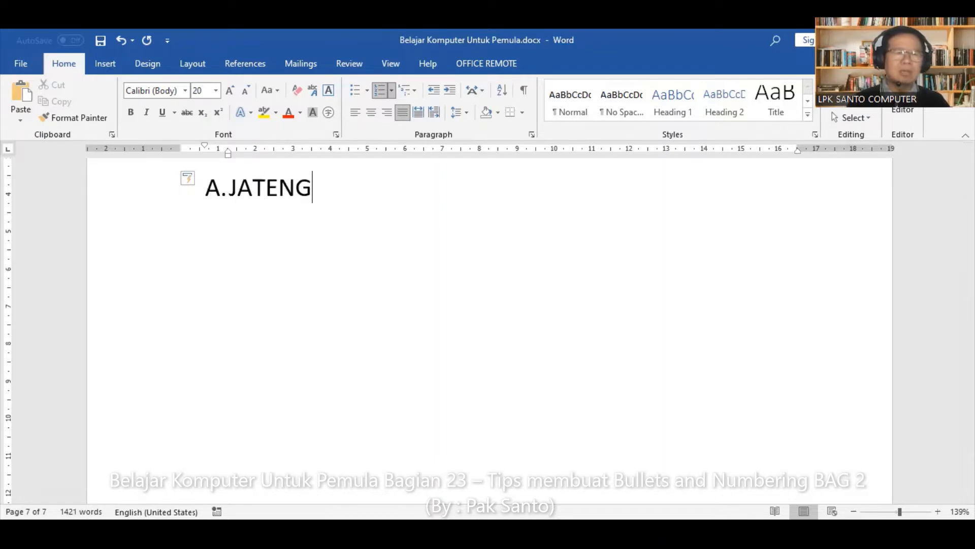
pyautogui.press('Return')
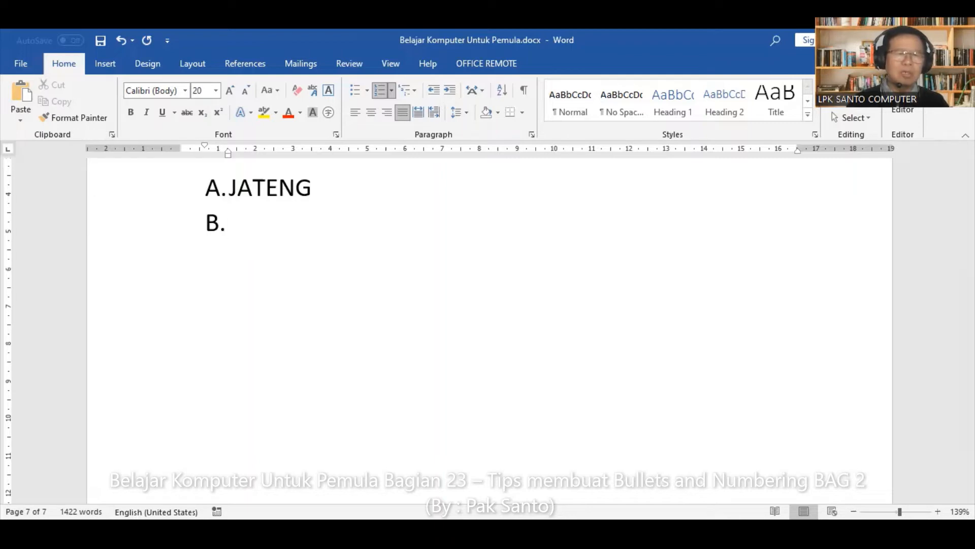
# - Turn the empty item B into an unnumbered indented line reading "Diketik langsung dst... ini contoh yang salah dst dst afdlkjasdf"
pyautogui.press('BackSpace')
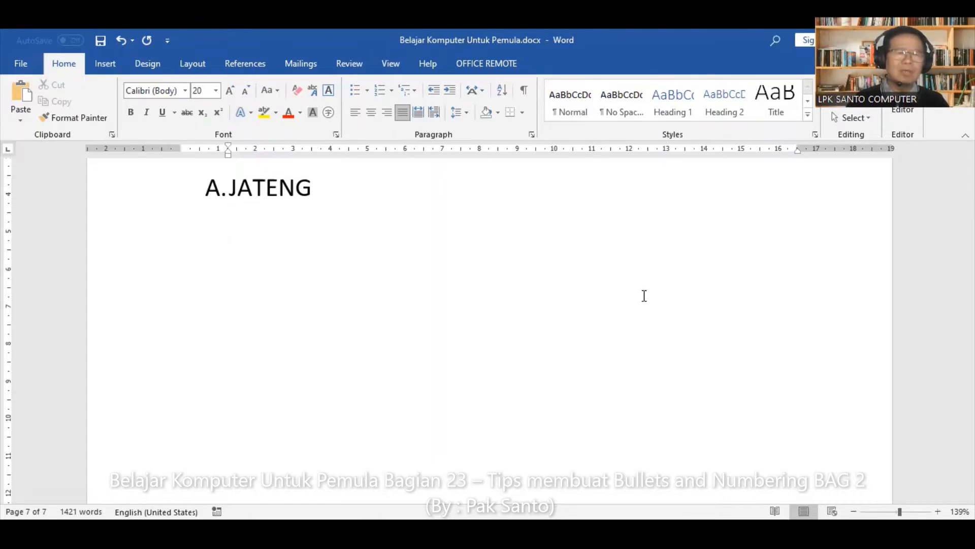
pyautogui.write('dik')
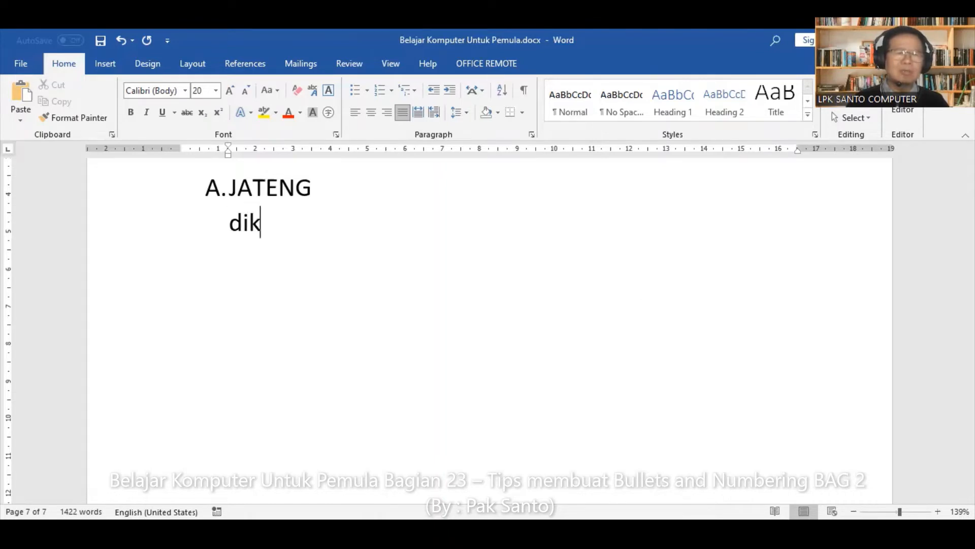
pyautogui.write('etik')
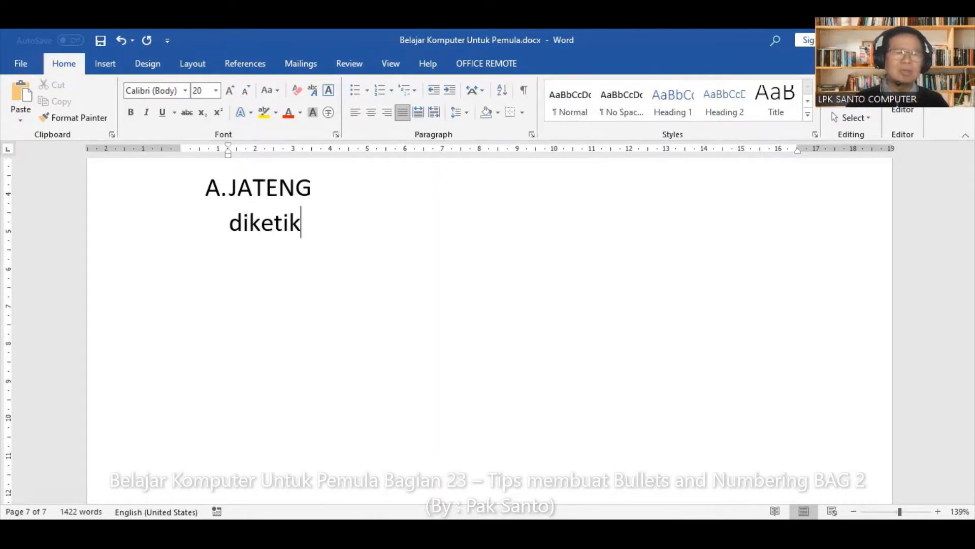
pyautogui.write(' langsung.')
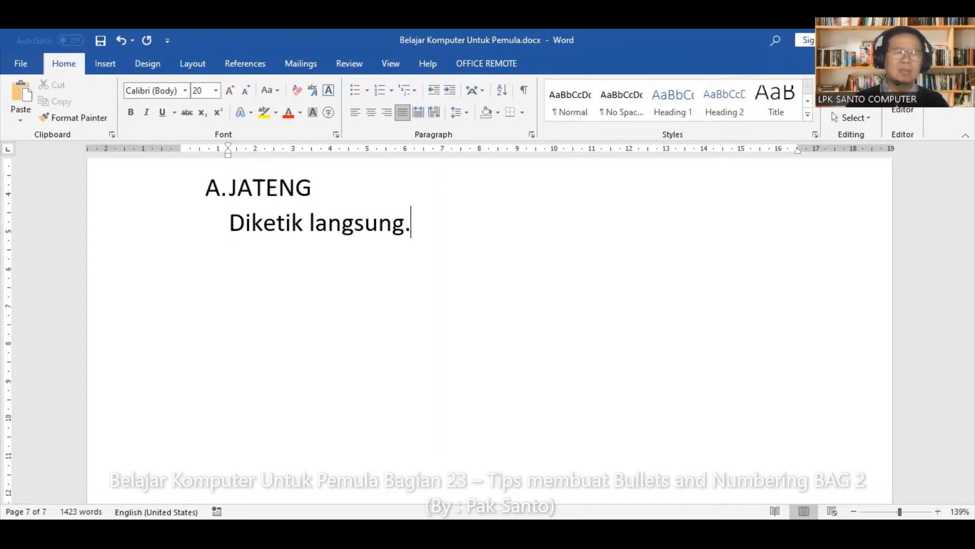
pyautogui.press('BackSpace')
pyautogui.write('dst')
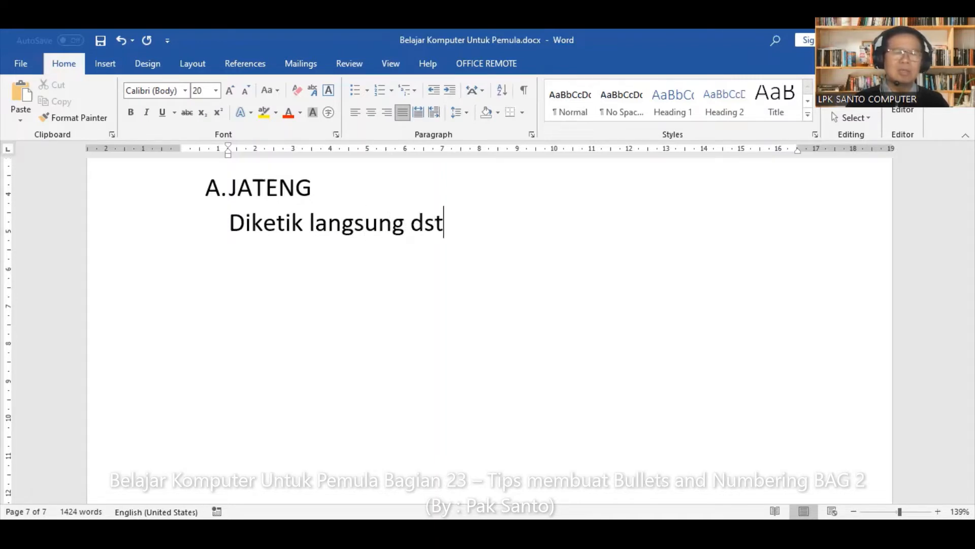
pyautogui.write('... di')
pyautogui.press('BackSpace')
pyautogui.press('BackSpace')
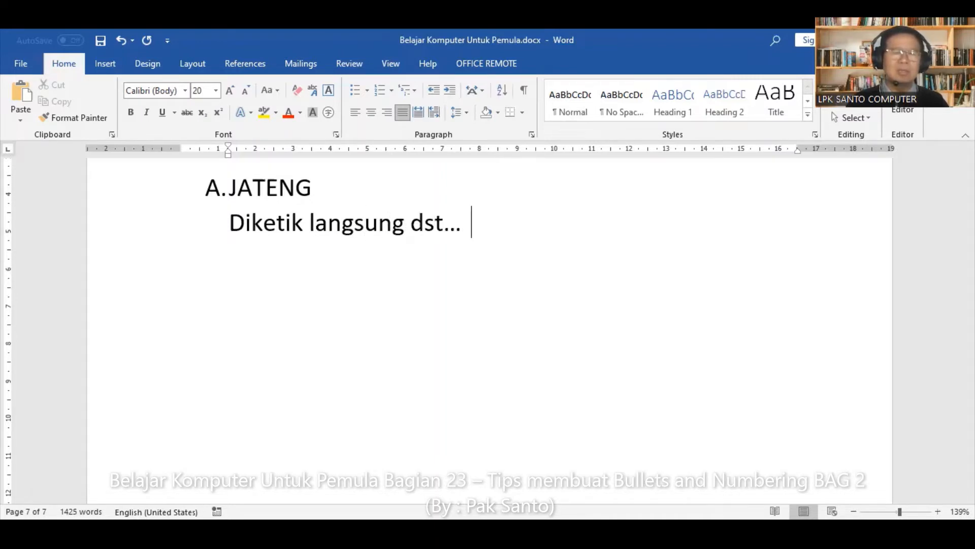
pyautogui.write('ini con')
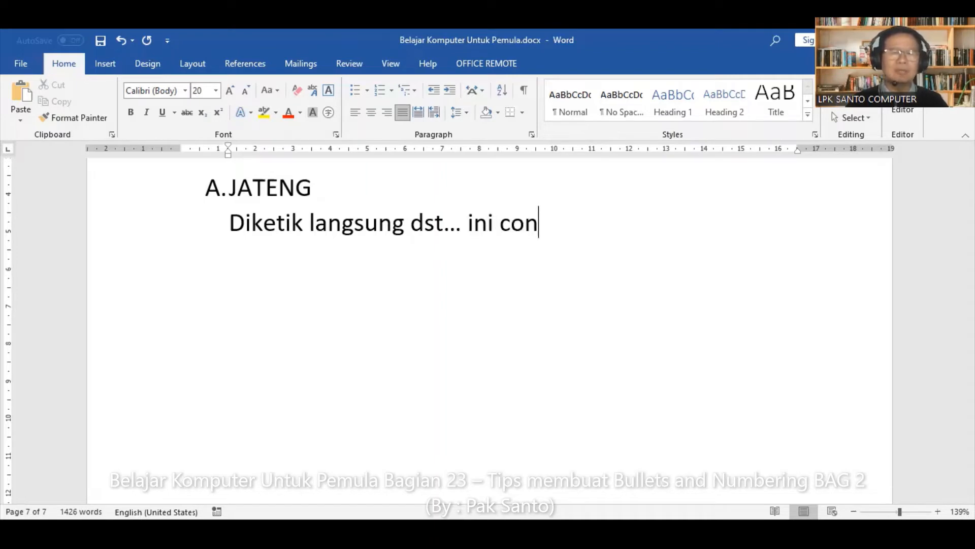
pyautogui.write('toh yang sala')
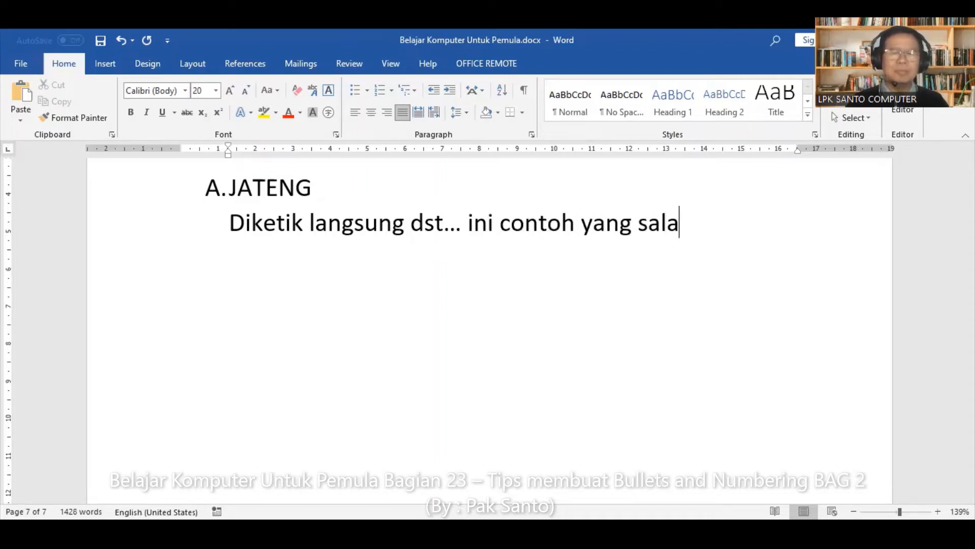
pyautogui.write('h dst ds')
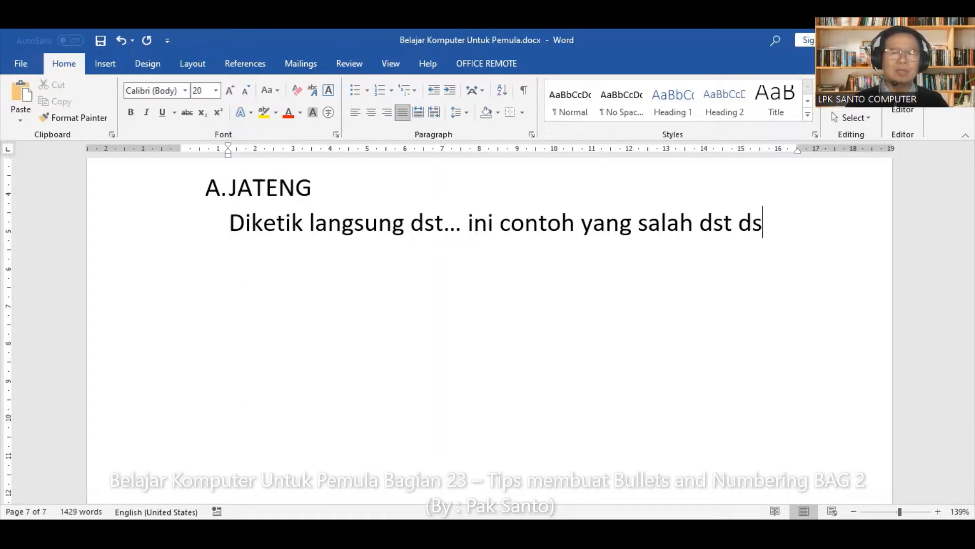
pyautogui.write('t afdlkjasdf')
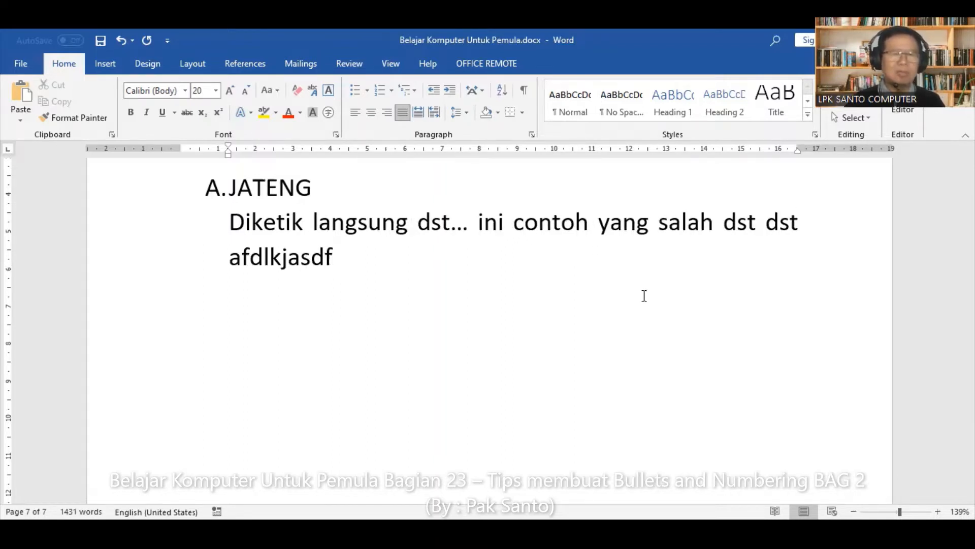
# - Undo the description text under JATENG and the removal of its numbering, back to the empty item B
pyautogui.hotkey('ctrl', 'z')
pyautogui.hotkey('ctrl', 'z')
pyautogui.hotkey('ctrl', 'z')
pyautogui.write('di')
pyautogui.hotkey('ctrl', 'z')
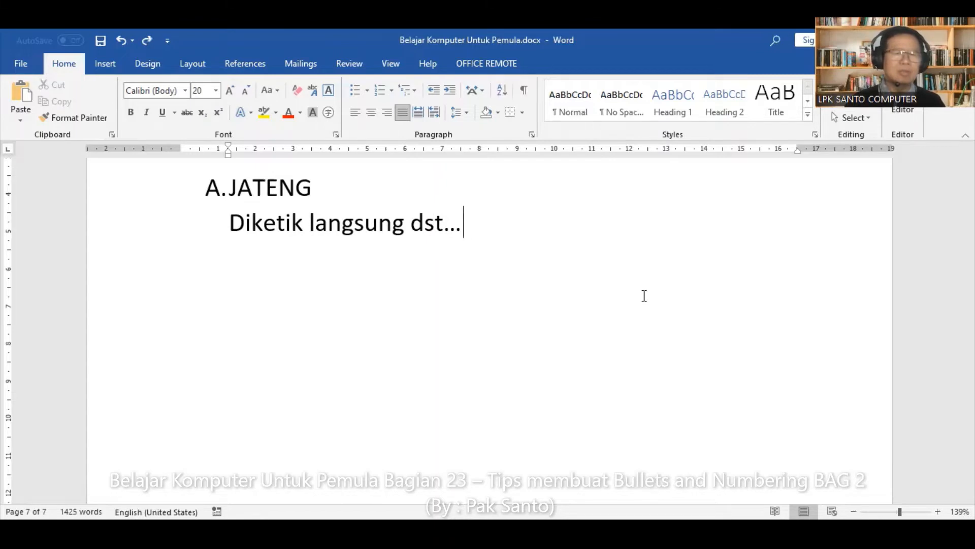
pyautogui.hotkey('ctrl', 'z')
pyautogui.hotkey('ctrl', 'z')
pyautogui.hotkey('ctrl', 'z')
pyautogui.hotkey('ctrl', 'z')
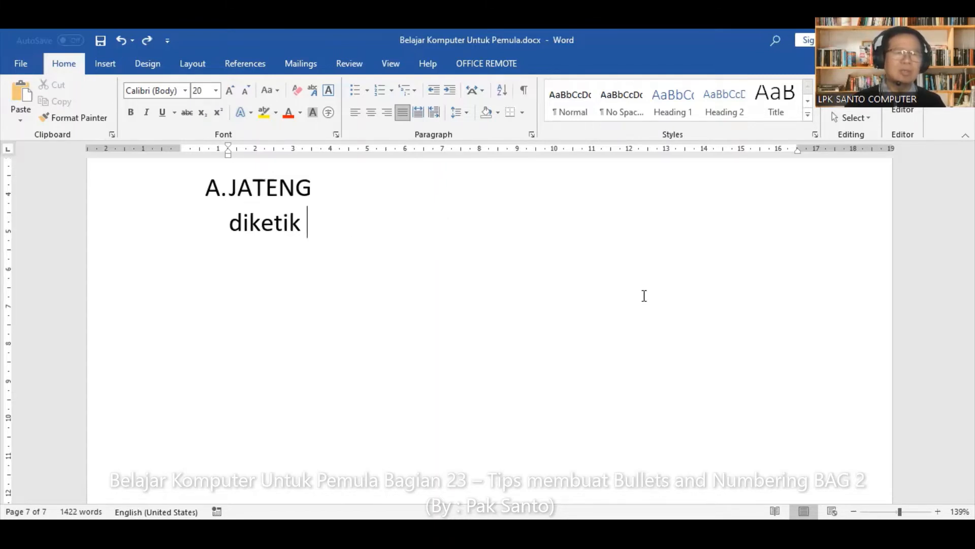
pyautogui.hotkey('ctrl', 'z')
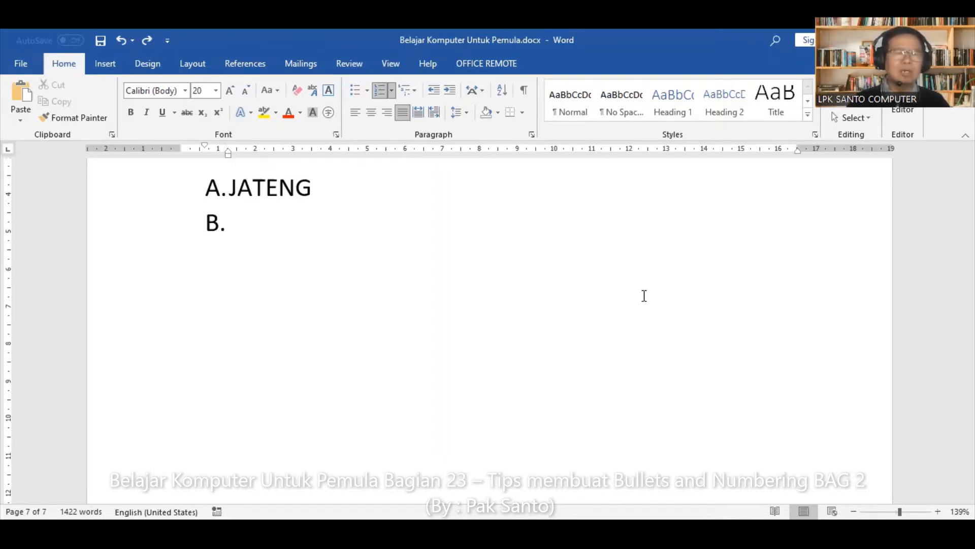
# - Enter JATIM, JABAR and DKI as items B, C and D of the lettered list
pyautogui.write('ja')
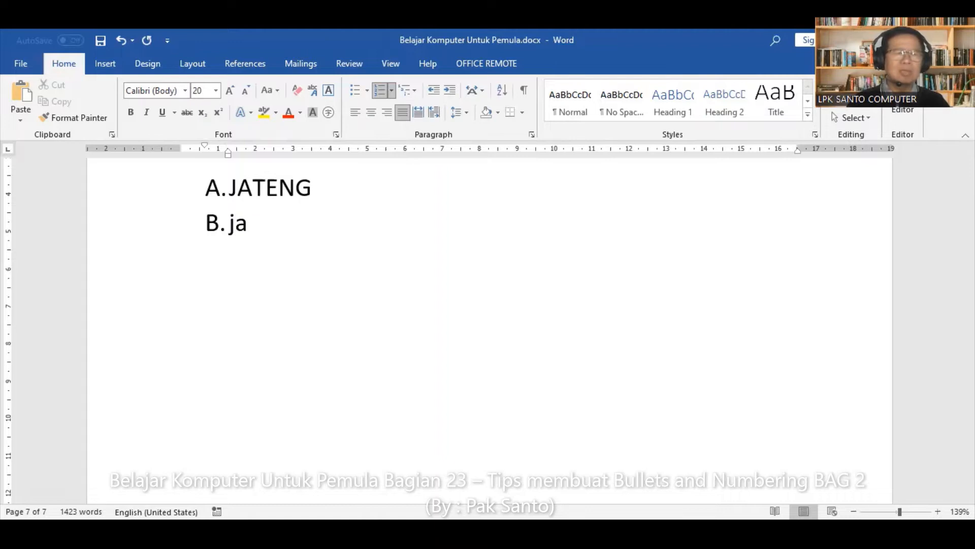
pyautogui.press('BackSpace')
pyautogui.press('BackSpace')
pyautogui.write('JATIM')
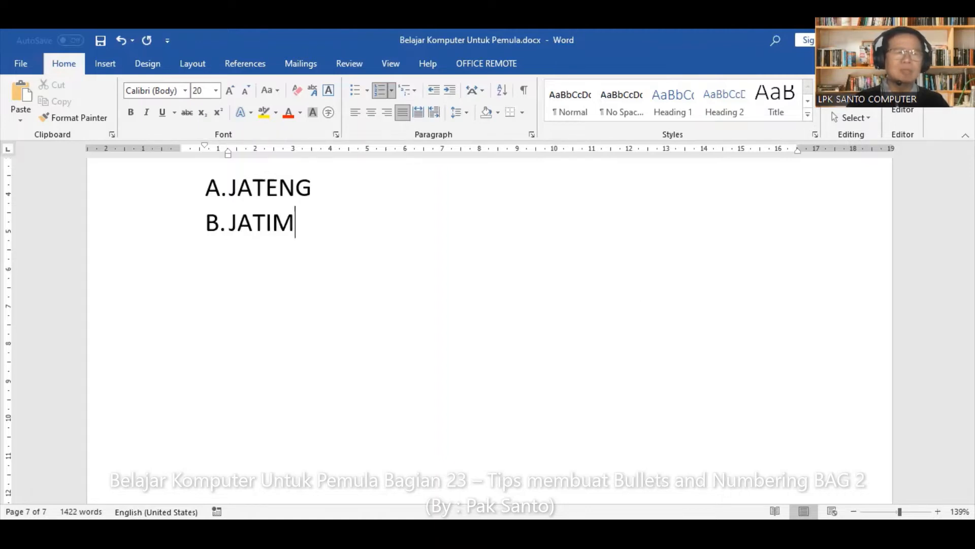
pyautogui.press('Return')
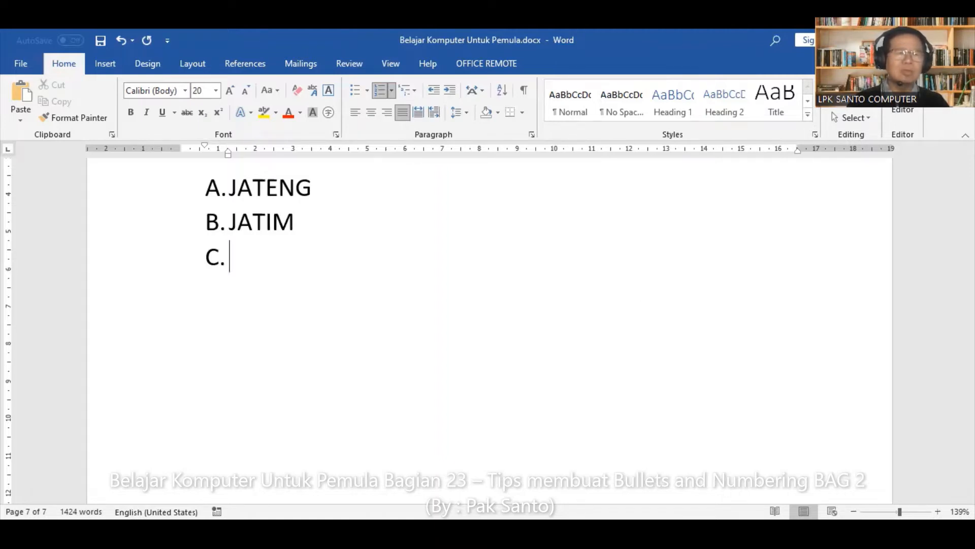
pyautogui.write('JABAR')
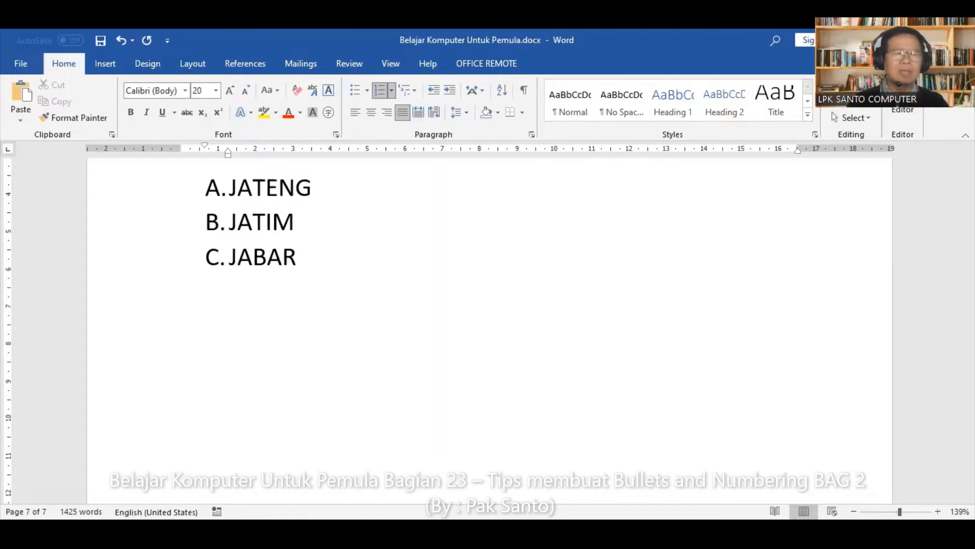
pyautogui.press('Return')
pyautogui.write('DKI')
pyautogui.press('Return')
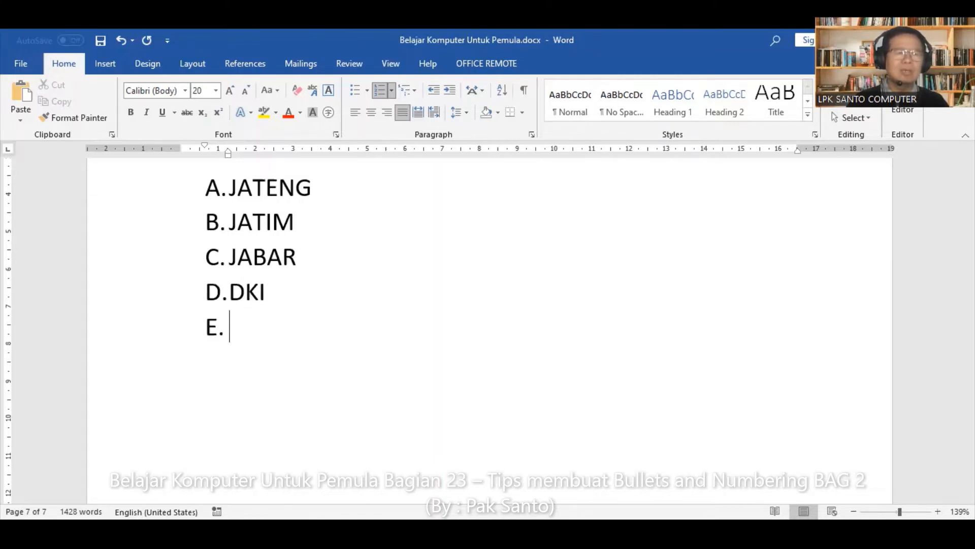
# - Enter DIY, KALSEL, KALTENG and DST as items E to H of the lettered list
pyautogui.write('DIY')
pyautogui.press('Return')
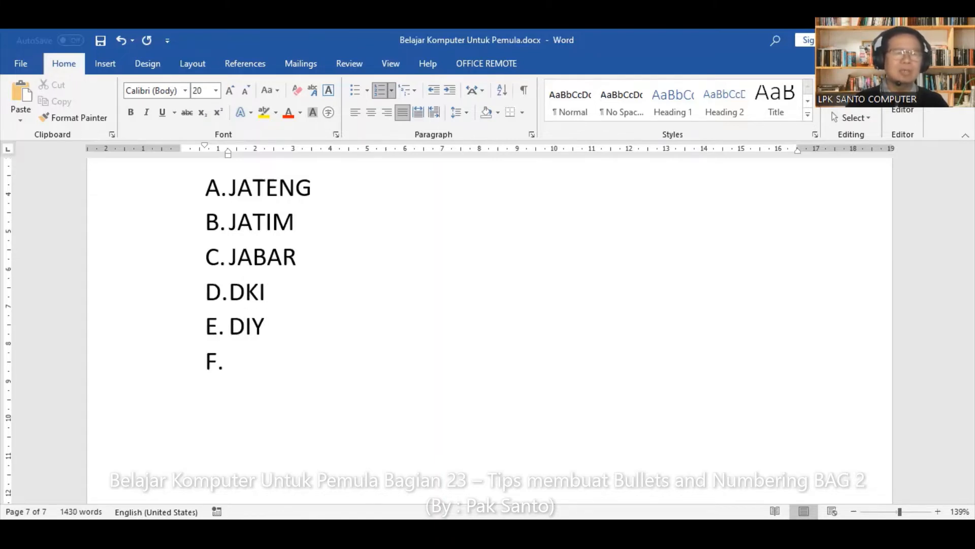
pyautogui.write('KALSEL')
pyautogui.press('Return')
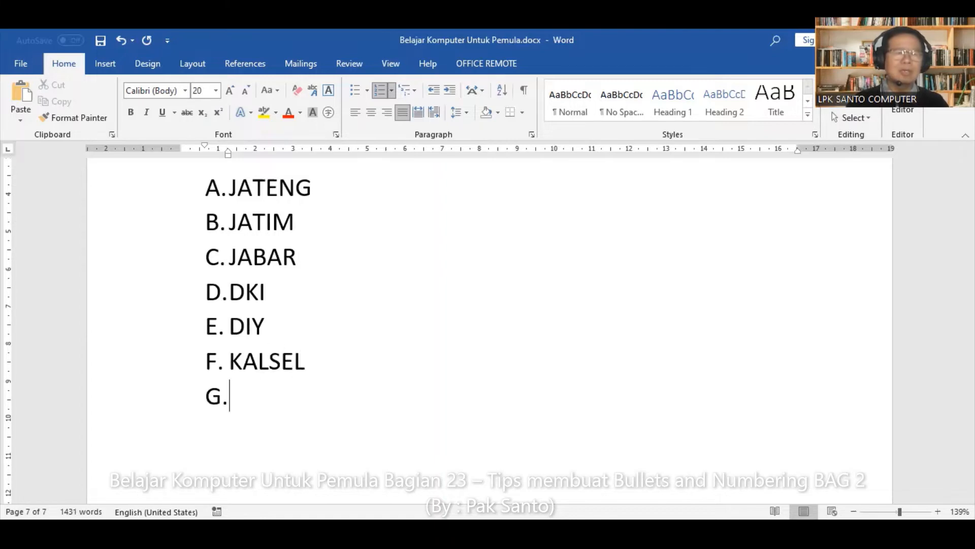
pyautogui.write('KAL')
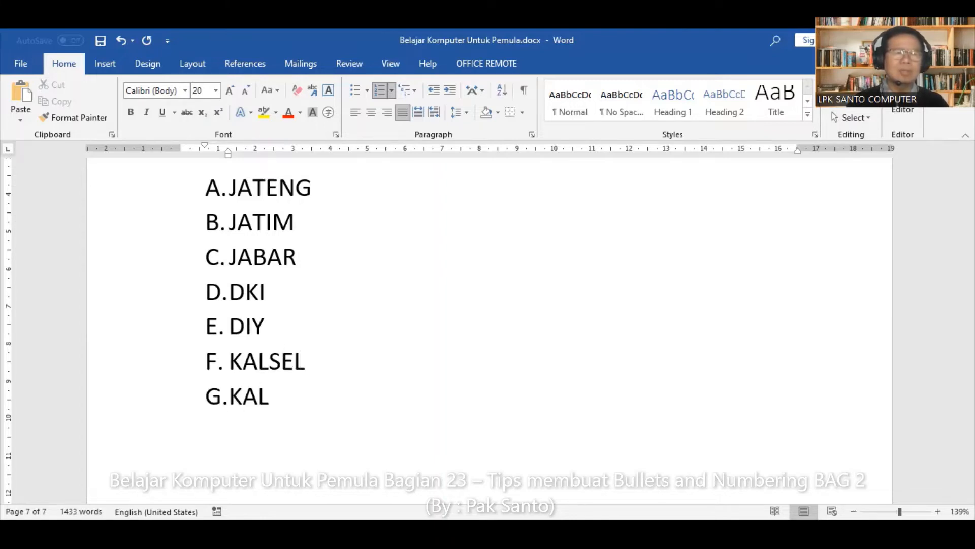
pyautogui.write('TENG')
pyautogui.press('Return')
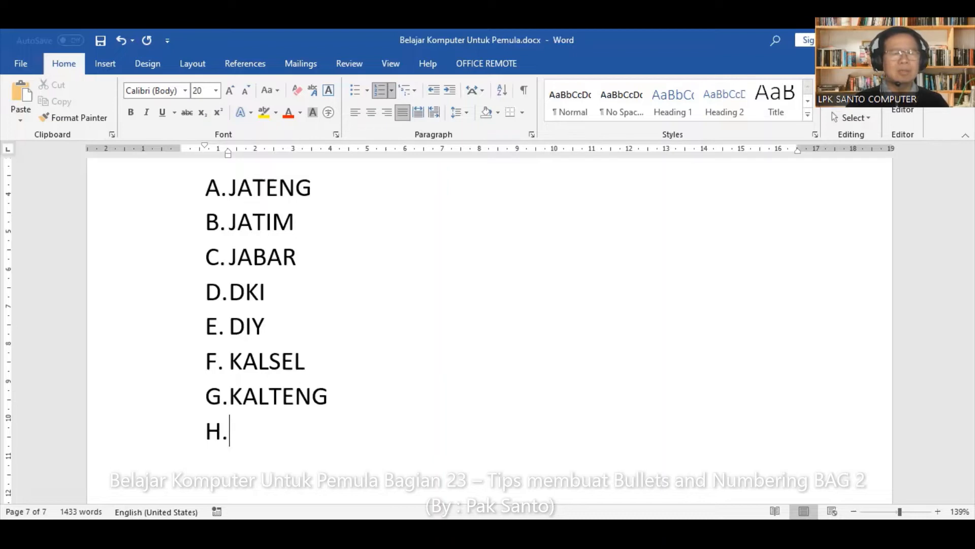
pyautogui.write('DSL')
pyautogui.press('BackSpace')
pyautogui.write('T')
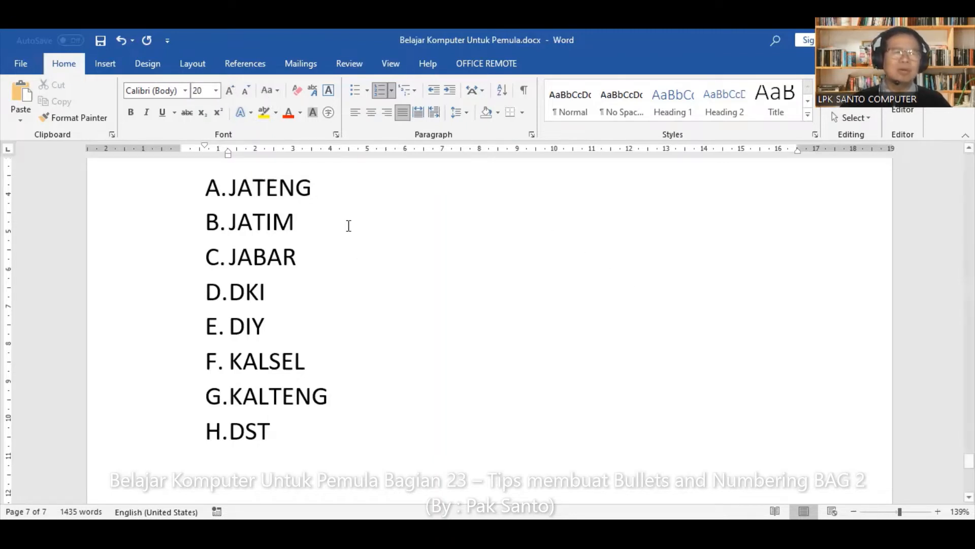
# - Add an unnumbered indented line beneath item A, JATENG, and begin it with "Setelah semua globalnya diketik, barulah kita"
pyautogui.click(321, 189)
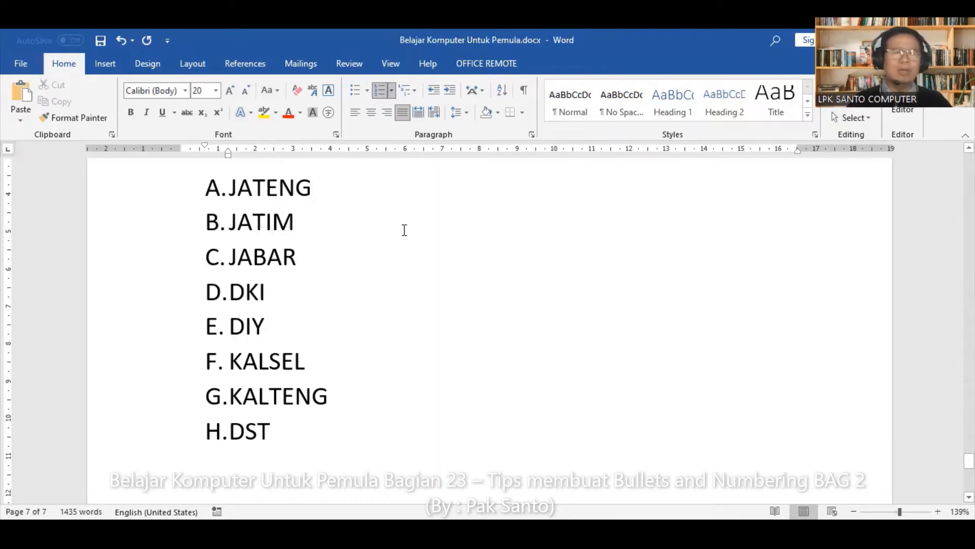
pyautogui.press('Return')
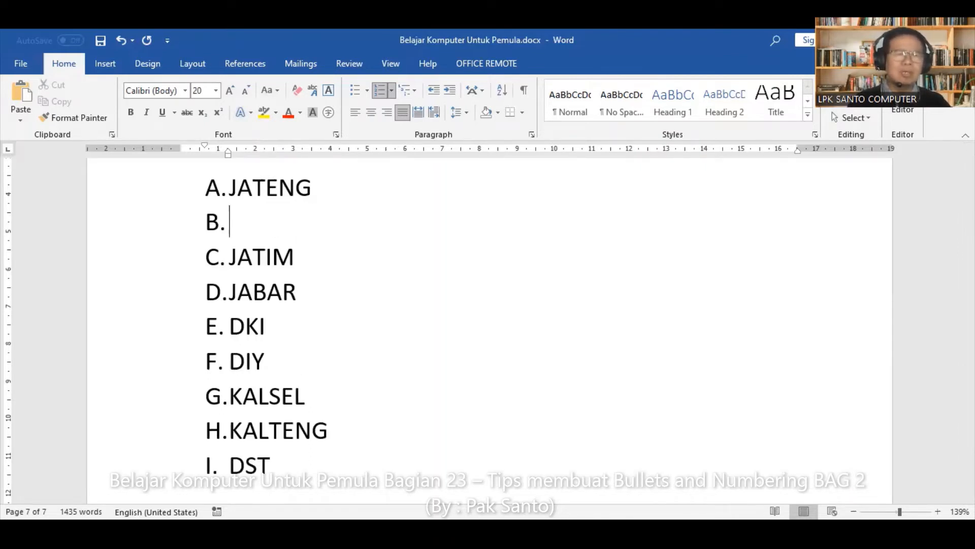
pyautogui.press('BackSpace')
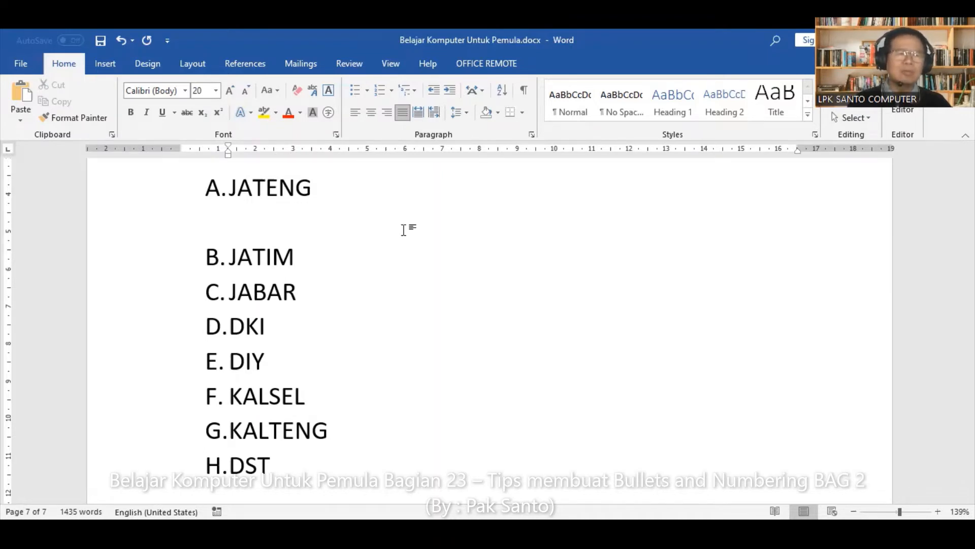
pyautogui.write('setelah semua')
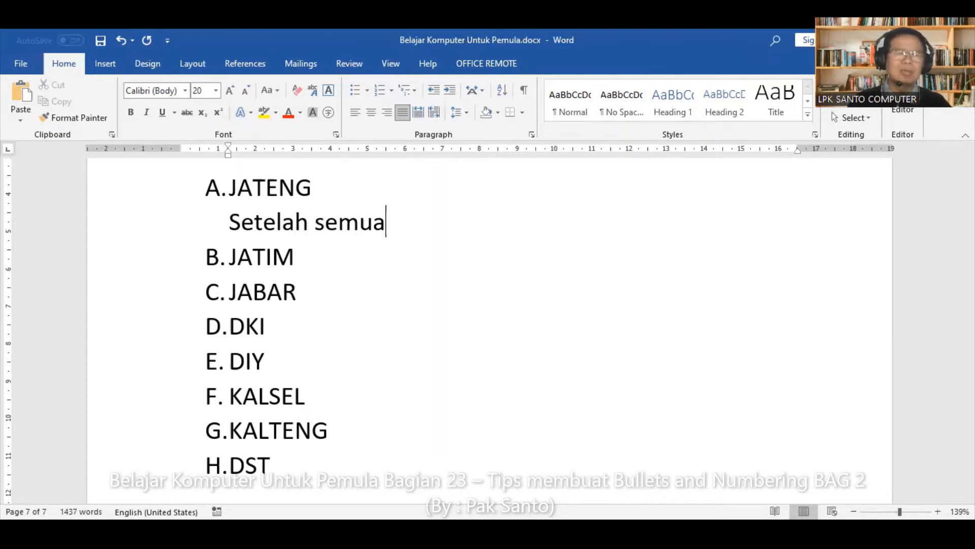
pyautogui.write(' globaln')
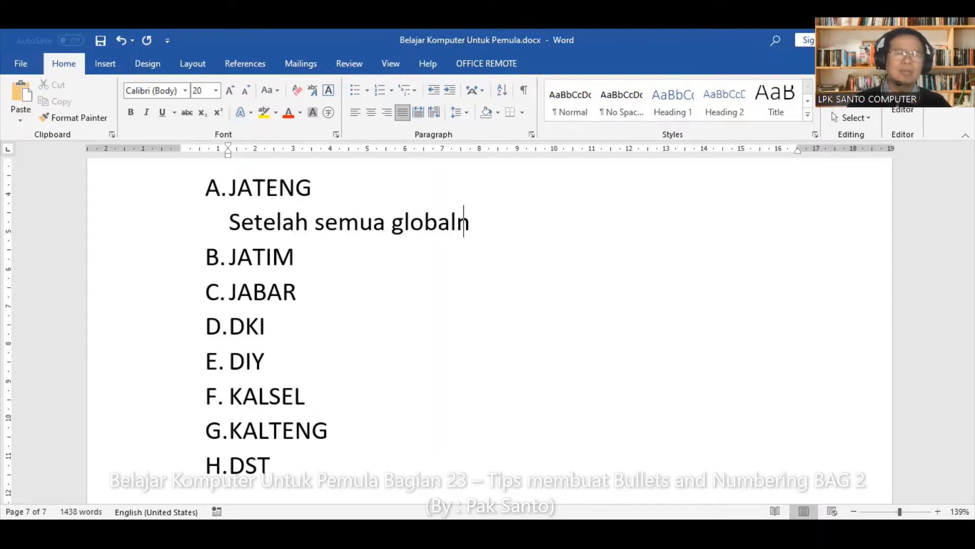
pyautogui.write('ya dik')
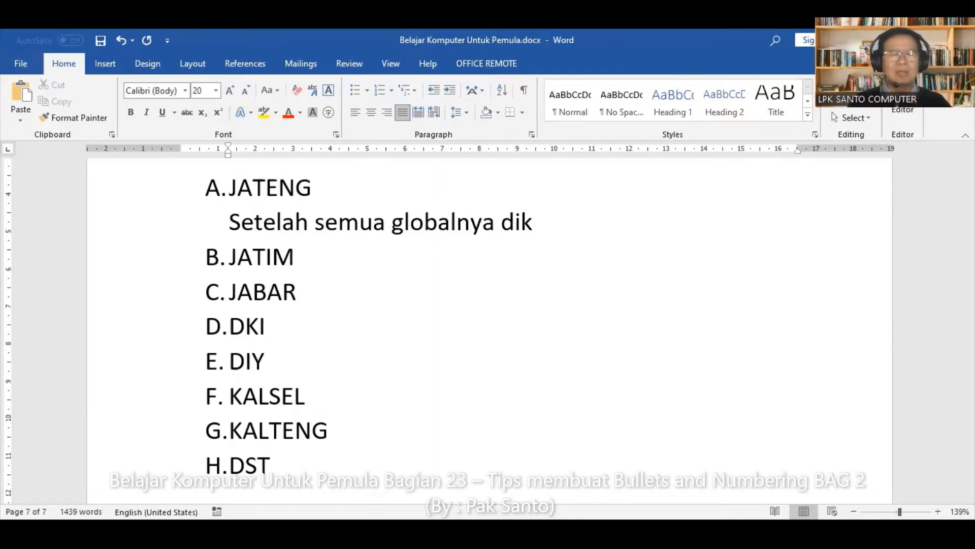
pyautogui.write('etik, b')
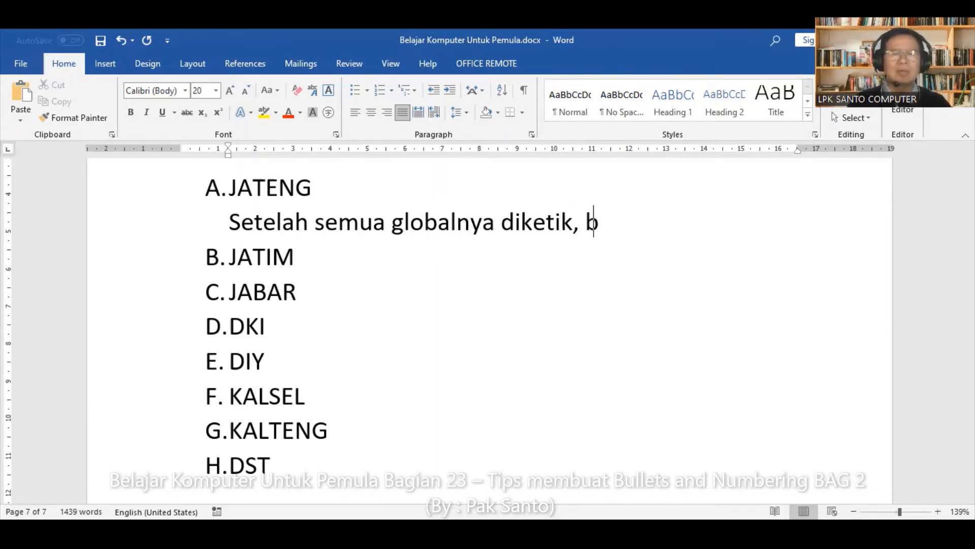
pyautogui.write('arulah kita ')
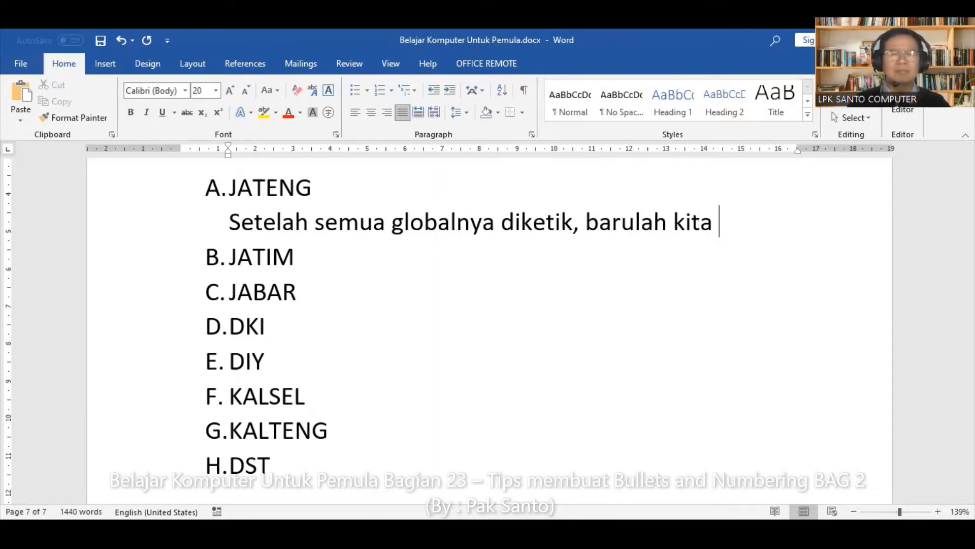
# - Continue the description under JATENG with "memperinci dari masing-masing globalnya tsb"
pyautogui.write('mem')
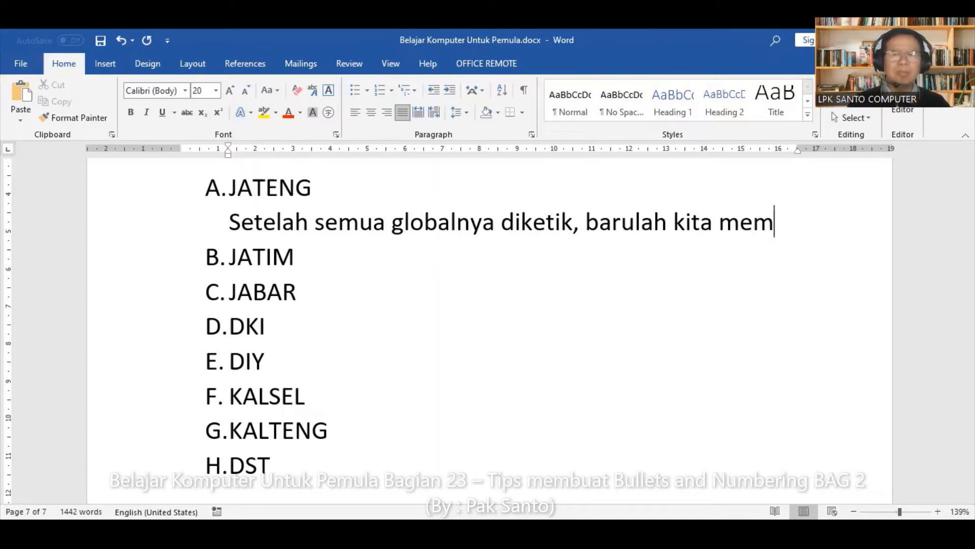
pyautogui.write('peri')
pyautogui.write('ci dar')
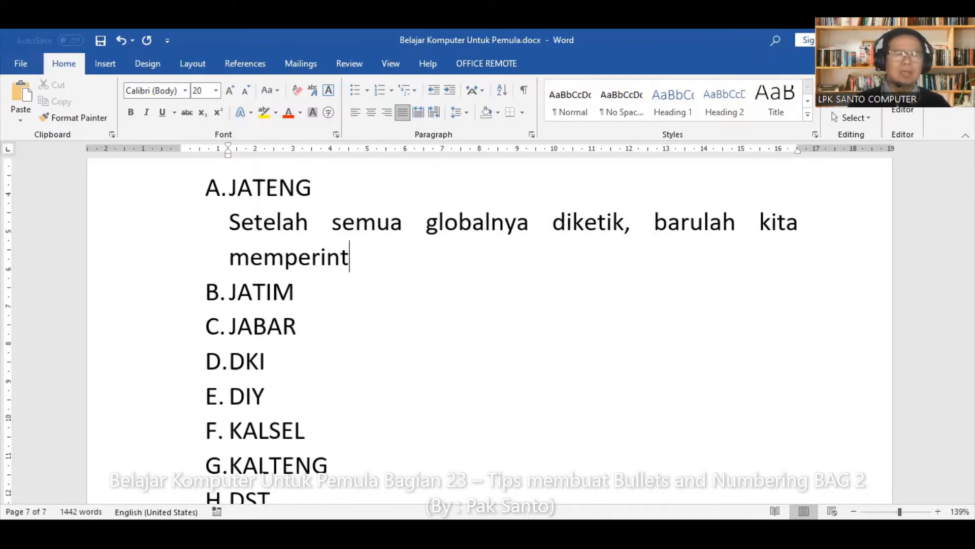
pyautogui.write('i masih')
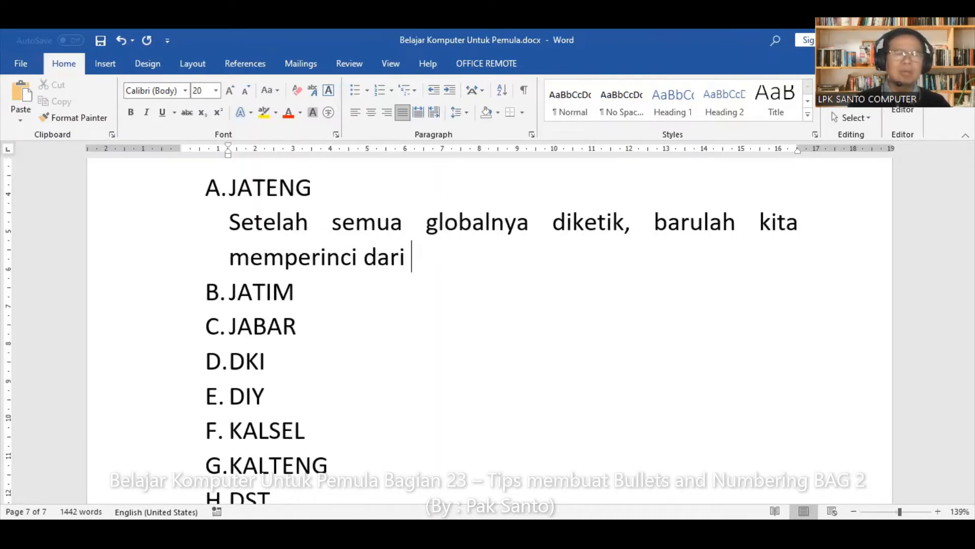
pyautogui.press('BackSpace')
pyautogui.press('BackSpace')
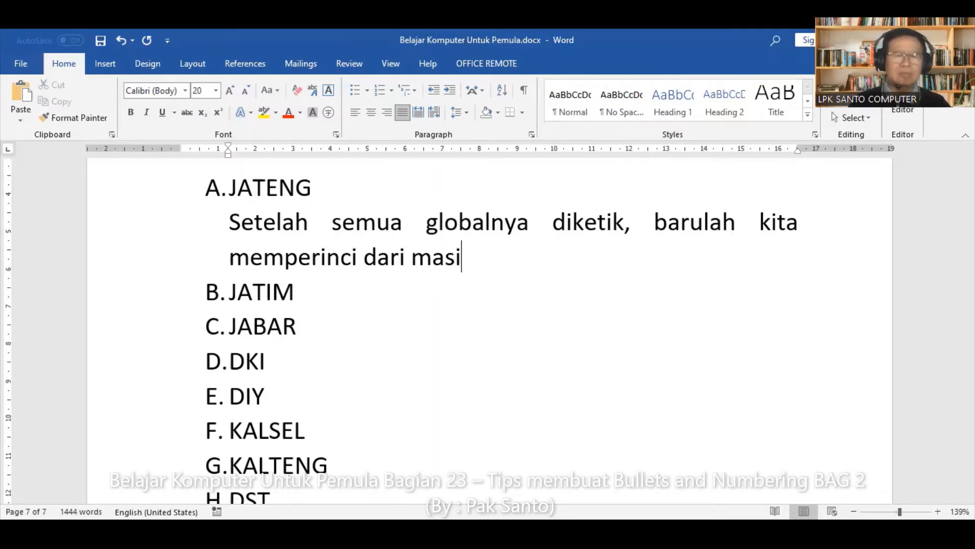
pyautogui.write('ng-masing')
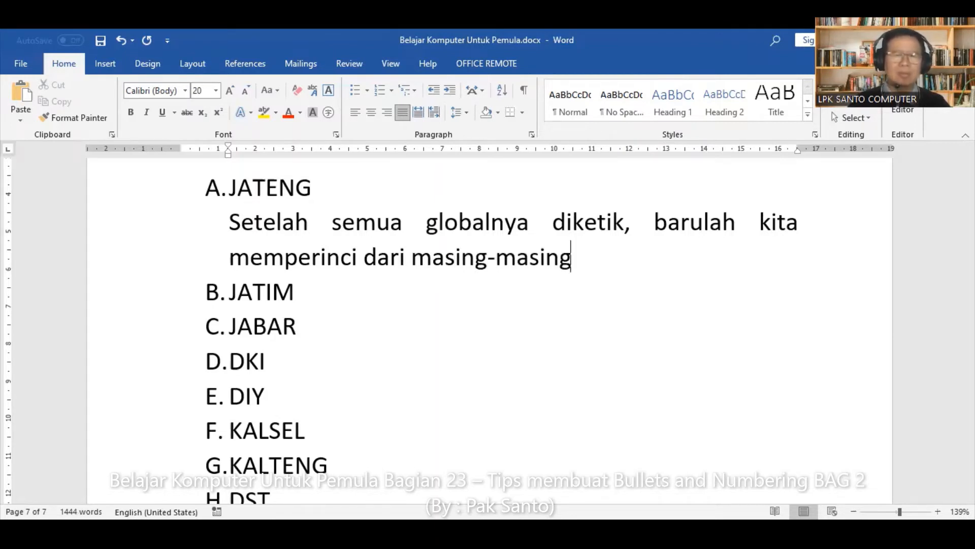
pyautogui.write(' d')
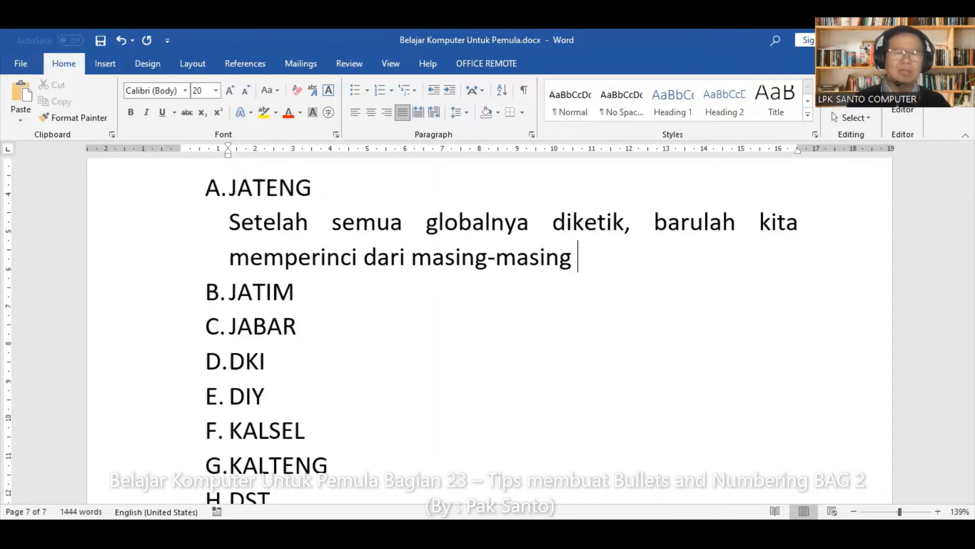
pyautogui.press('BackSpace')
pyautogui.press('BackSpace')
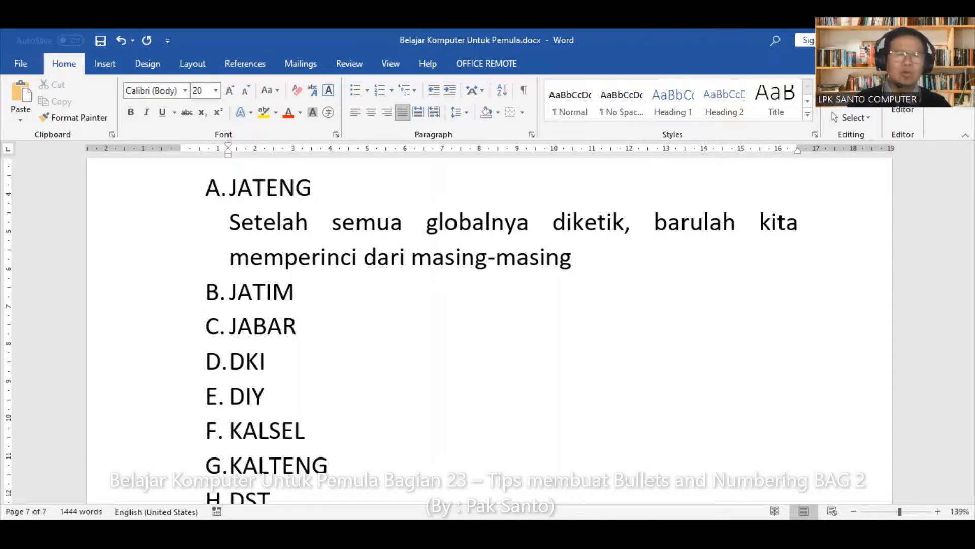
pyautogui.write('glob')
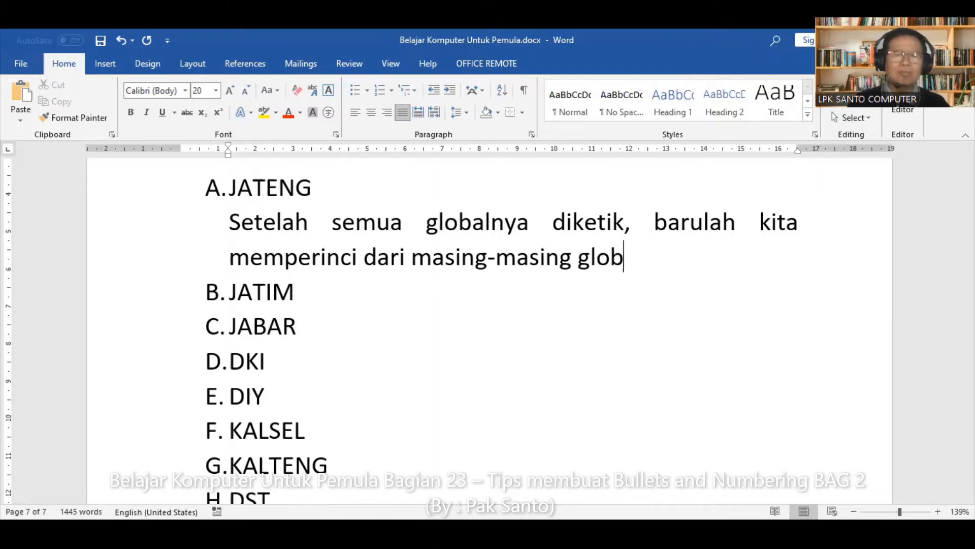
pyautogui.write('alnya tsb')
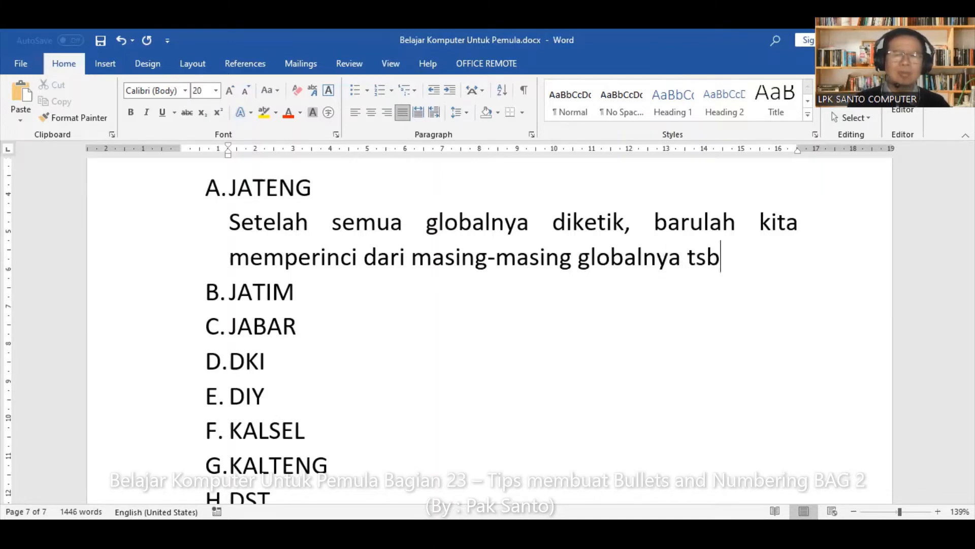
# - Complete the JATENG description with the example "( Misalnya : memerinci tentang JATENG ) dst"
pyautogui.write(' 9')
pyautogui.press('BackSpace')
pyautogui.press('BackSpace')
pyautogui.write('(')
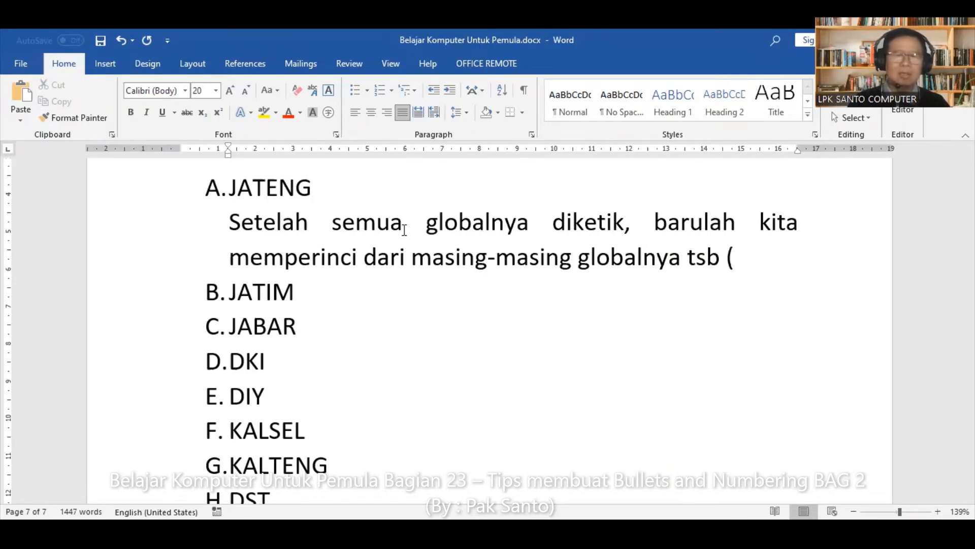
pyautogui.write(' Misalny')
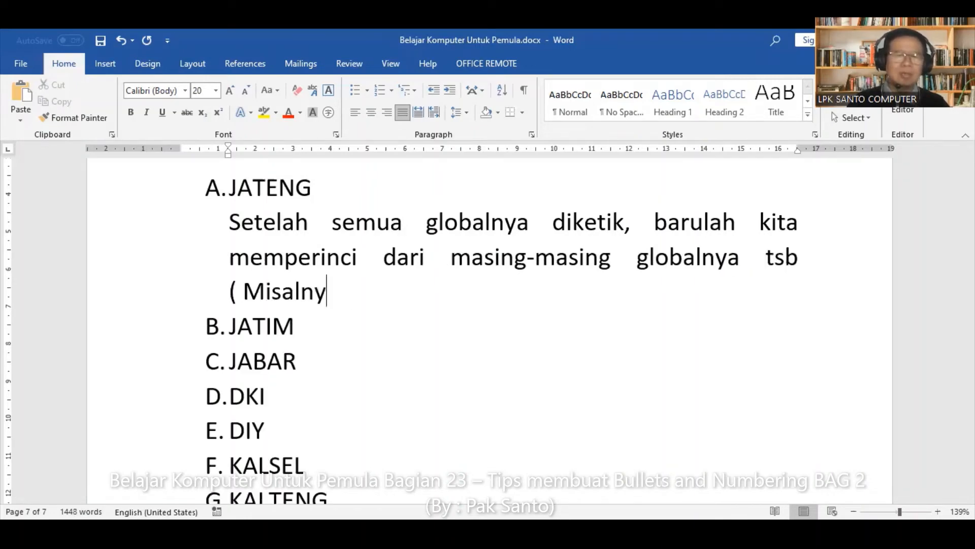
pyautogui.write('a : mem')
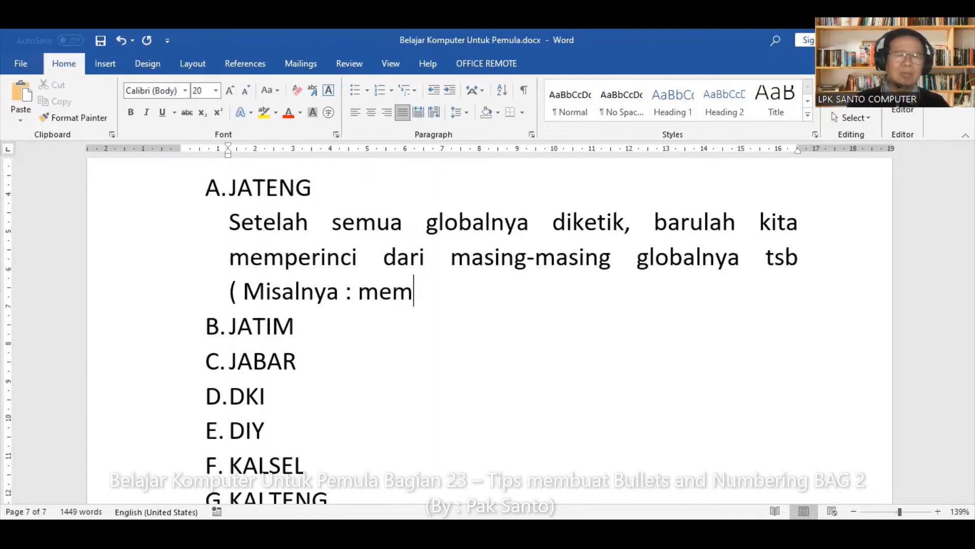
pyautogui.write('erinci ')
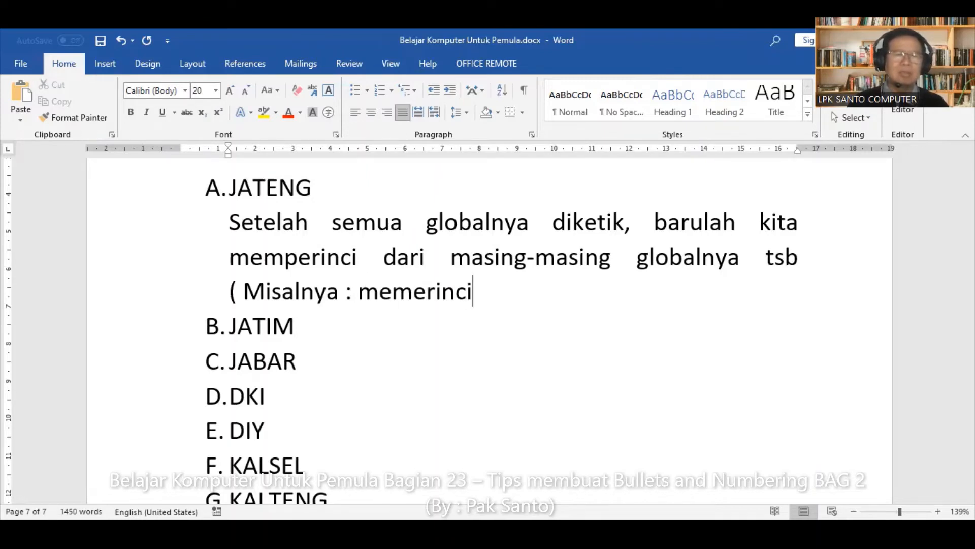
pyautogui.write('ten')
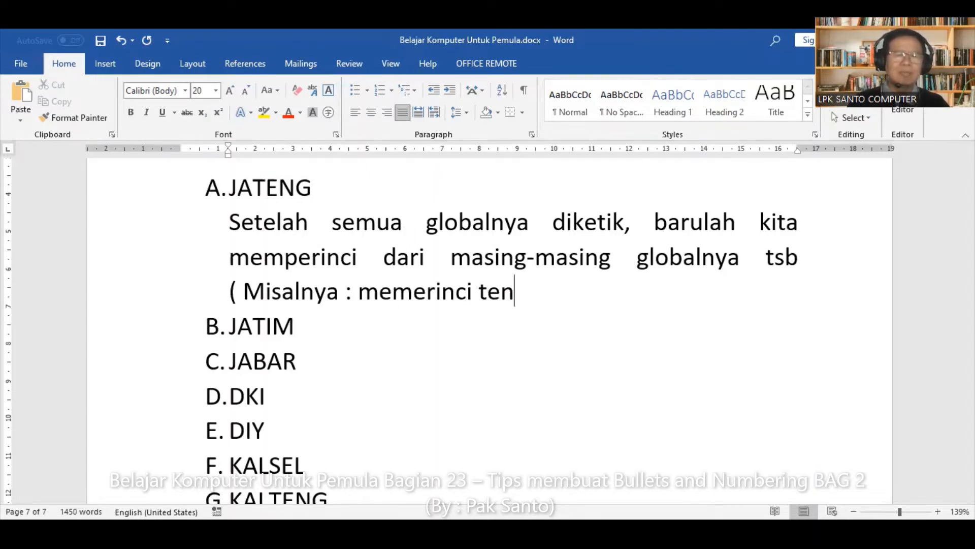
pyautogui.write('tang Ja')
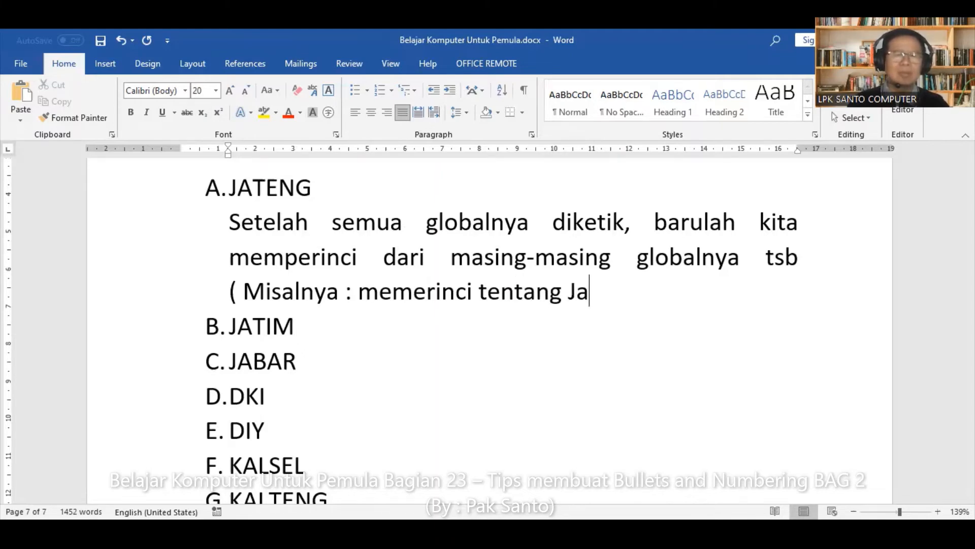
pyautogui.press('BackSpace')
pyautogui.write('ATENG ) ds')
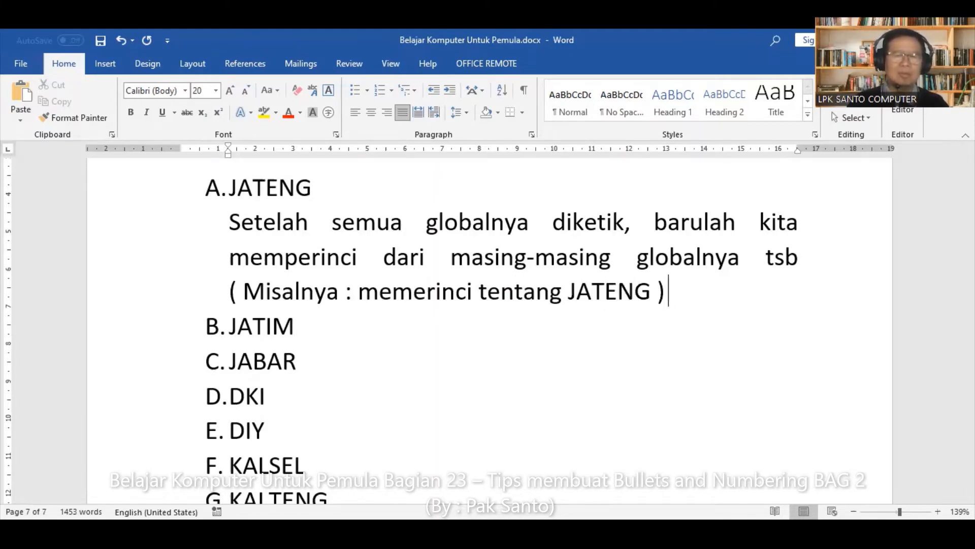
pyautogui.write('t')
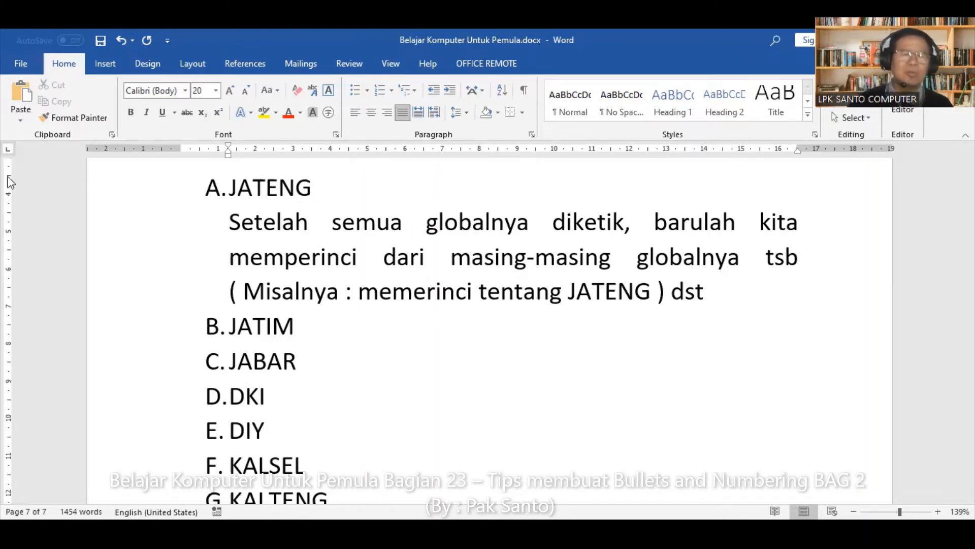
pyautogui.click(325, 330)
pyautogui.press('Return')
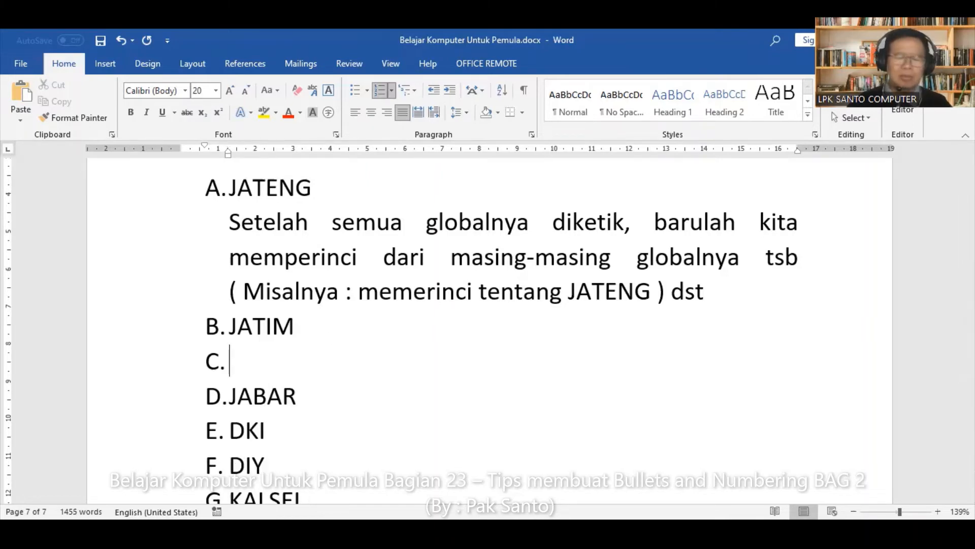
pyautogui.press('BackSpace')
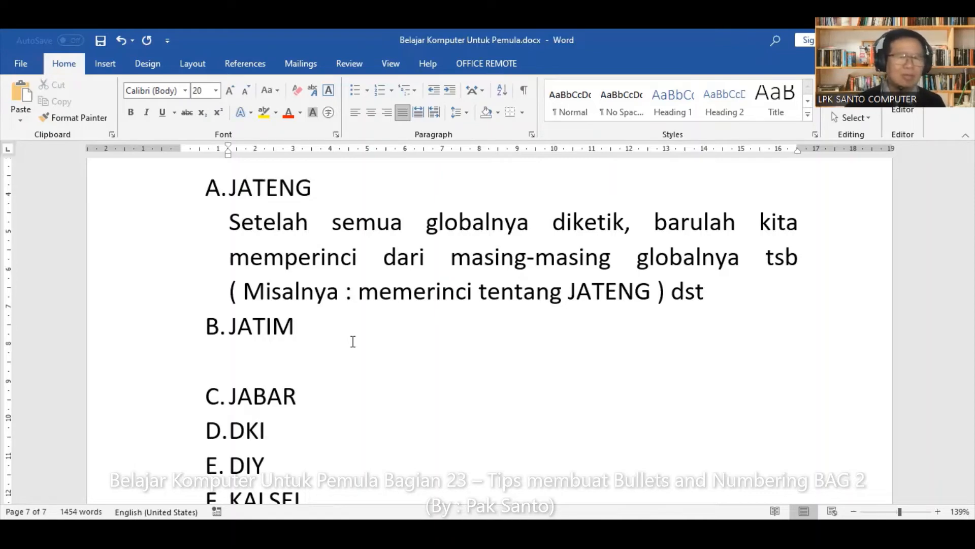
pyautogui.hotkey('ctrl', 'z')
pyautogui.hotkey('ctrl', 'z')
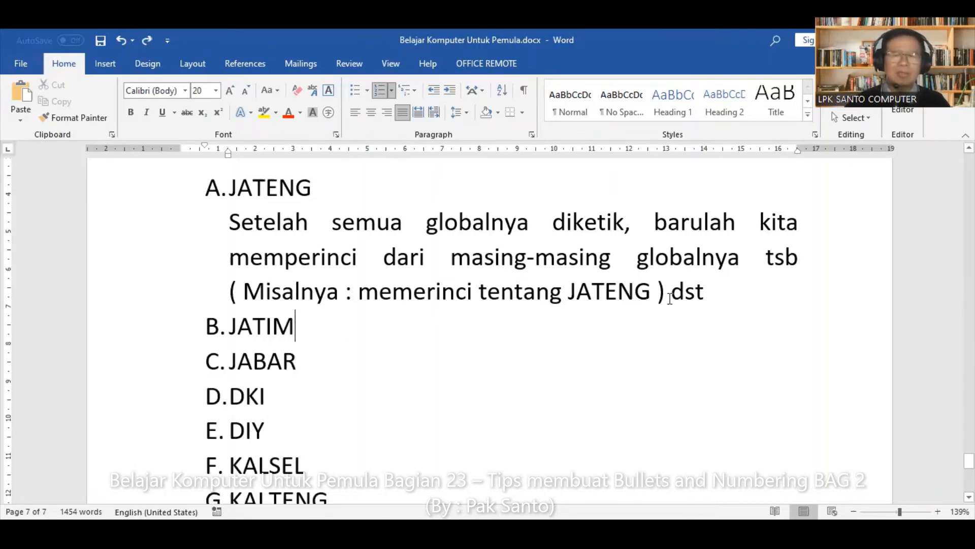
# - Start a numbered sublist with "1." on a new line directly beneath the JATENG description
pyautogui.click(729, 292)
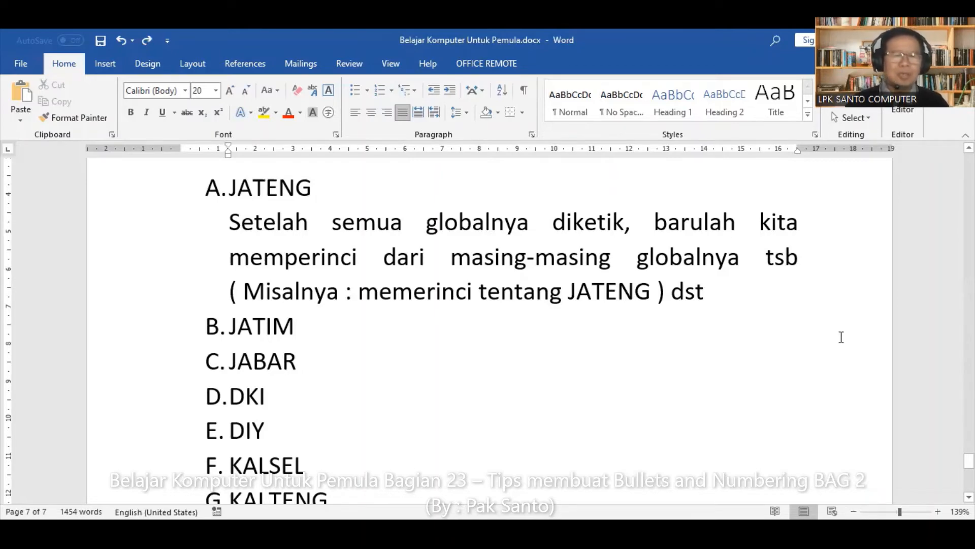
pyautogui.press('Return')
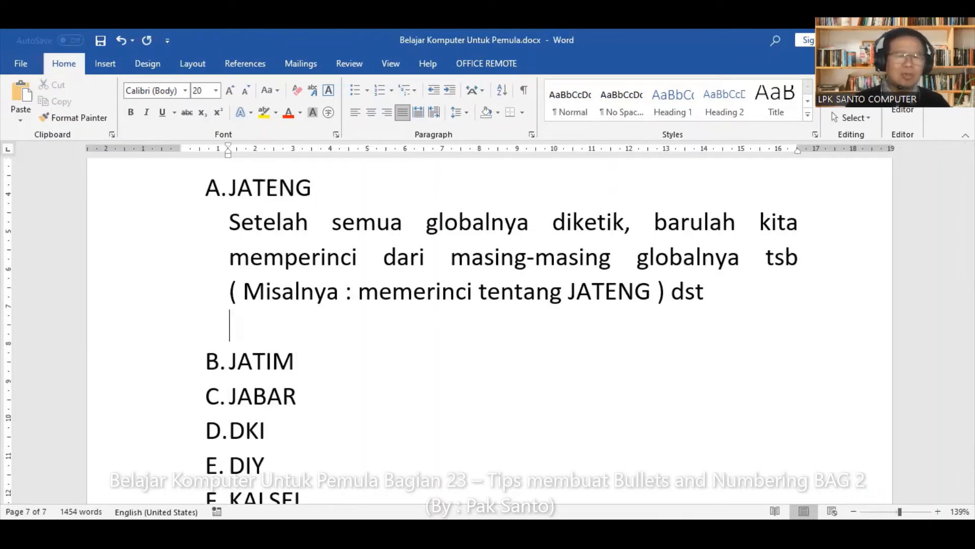
pyautogui.write('1')
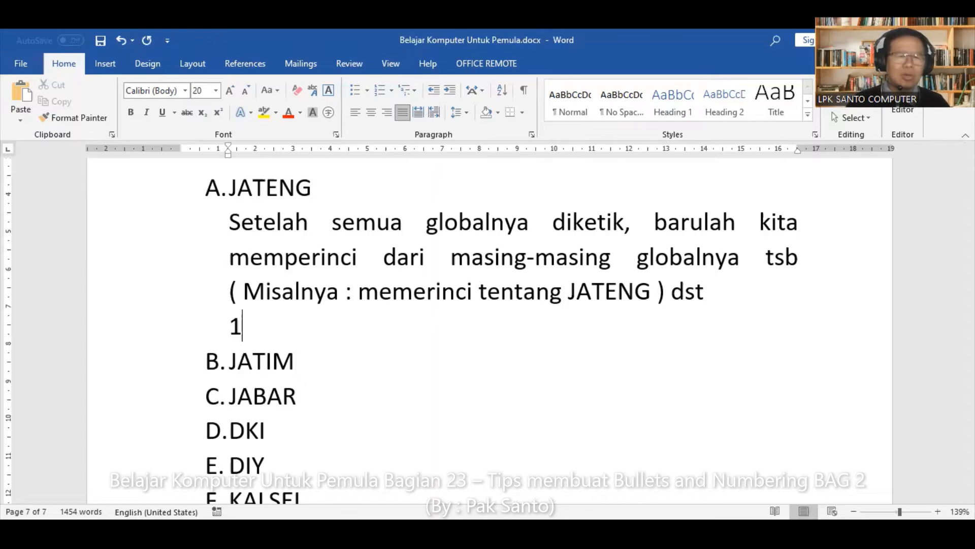
pyautogui.write('.')
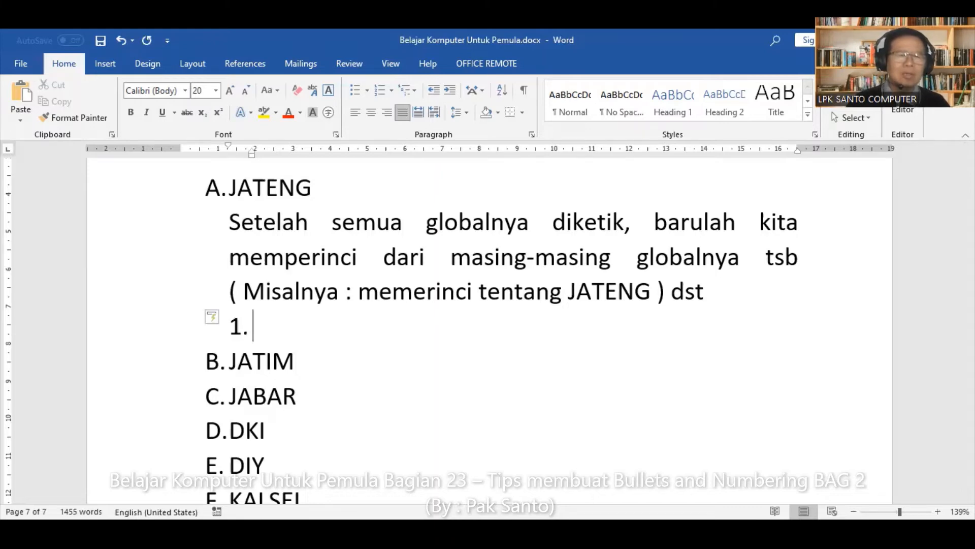
# - Enter "Kota Semarang" as the first item of the numbered sublist under JATENG and start the second item
pyautogui.write(' Kota sem')
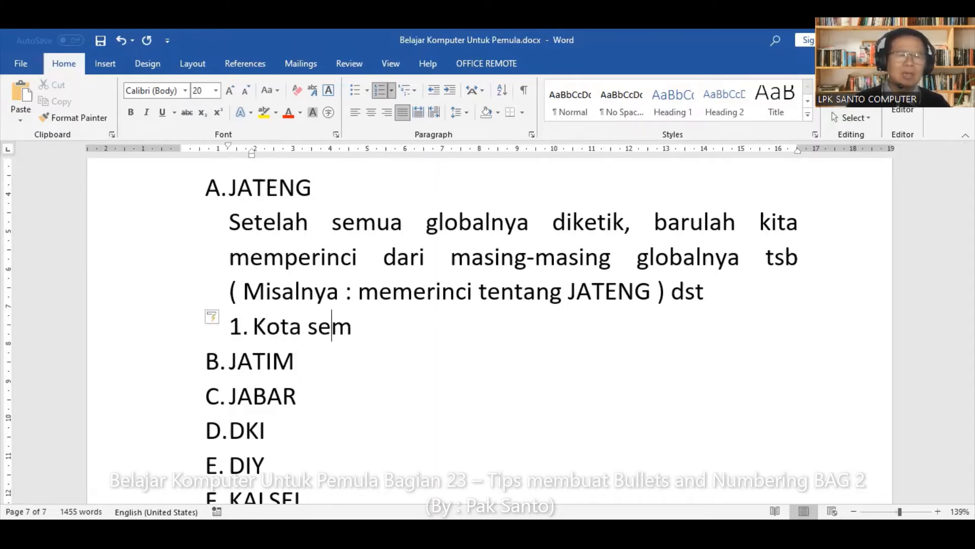
pyautogui.write('ara')
pyautogui.press('BackSpace')
pyautogui.press('BackSpace')
pyautogui.press('BackSpace')
pyautogui.press('BackSpace')
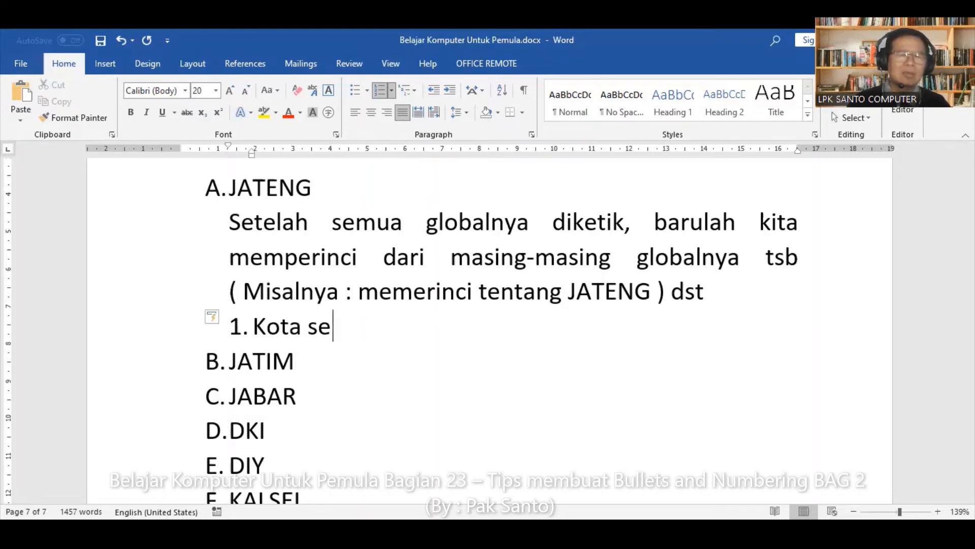
pyautogui.press('BackSpace')
pyautogui.press('BackSpace')
pyautogui.write('Semaran')
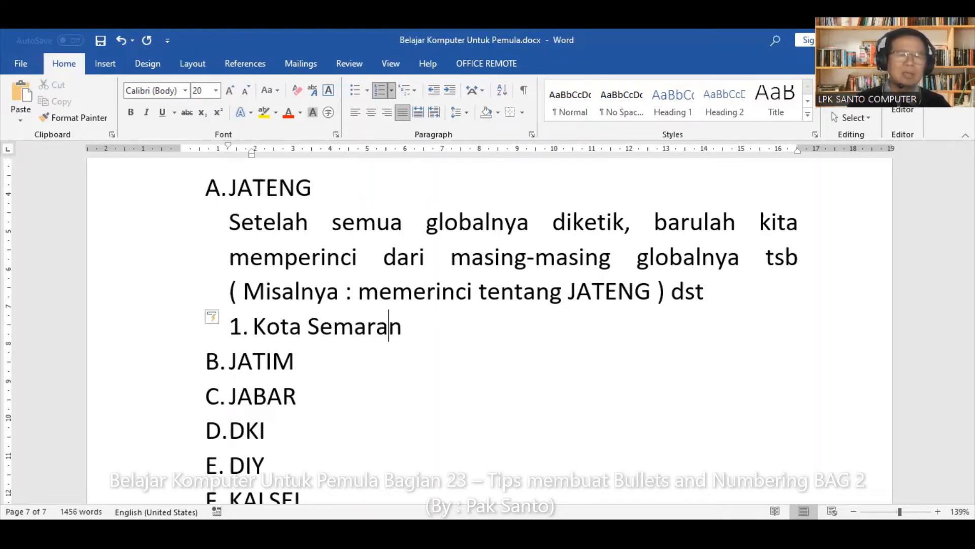
pyautogui.write('g')
pyautogui.press('Return')
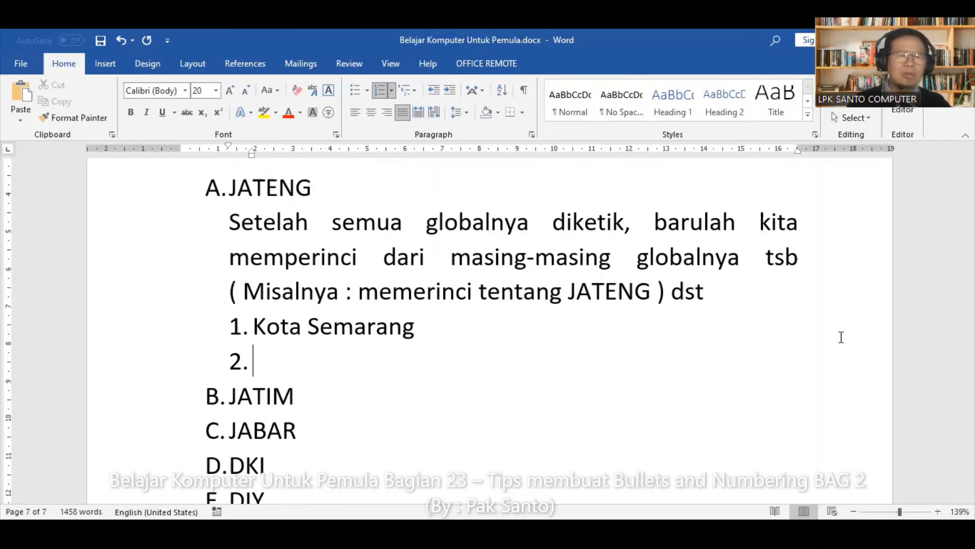
# - Add "Kab. Pati" and "Kab. Kudus" as items 2 and 3 of the JATENG sublist
pyautogui.write('Kab.')
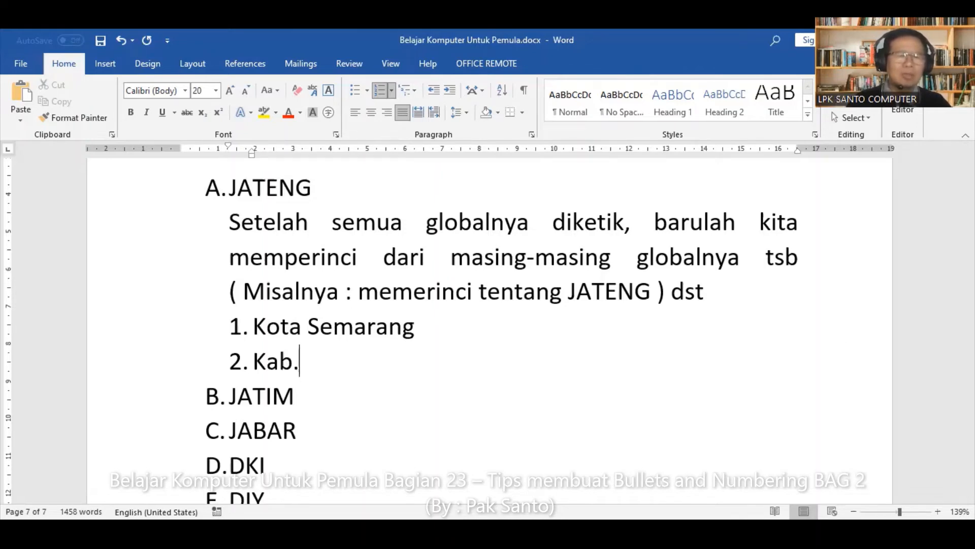
pyautogui.write(' Pati')
pyautogui.press('Return')
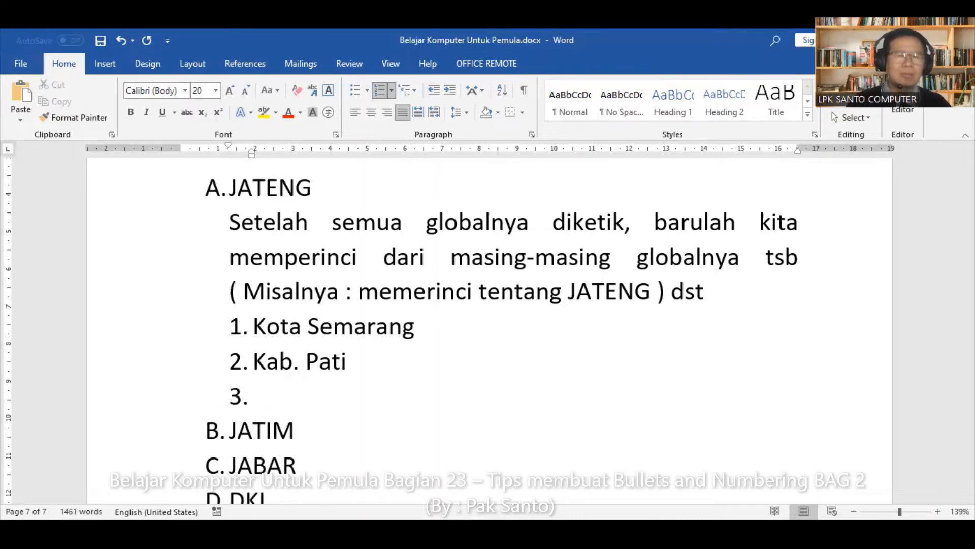
pyautogui.write('Kab. Kud')
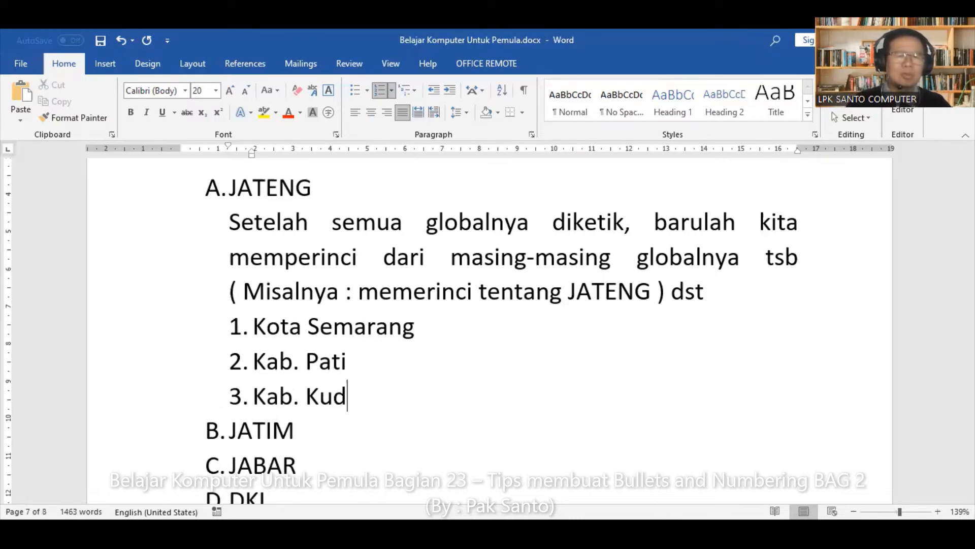
pyautogui.write('us')
pyautogui.press('Return')
# - Add "Kab. Blora" and "Kota Magelang" as items 4 and 5 of the JATENG sublist
pyautogui.write('Kab.')
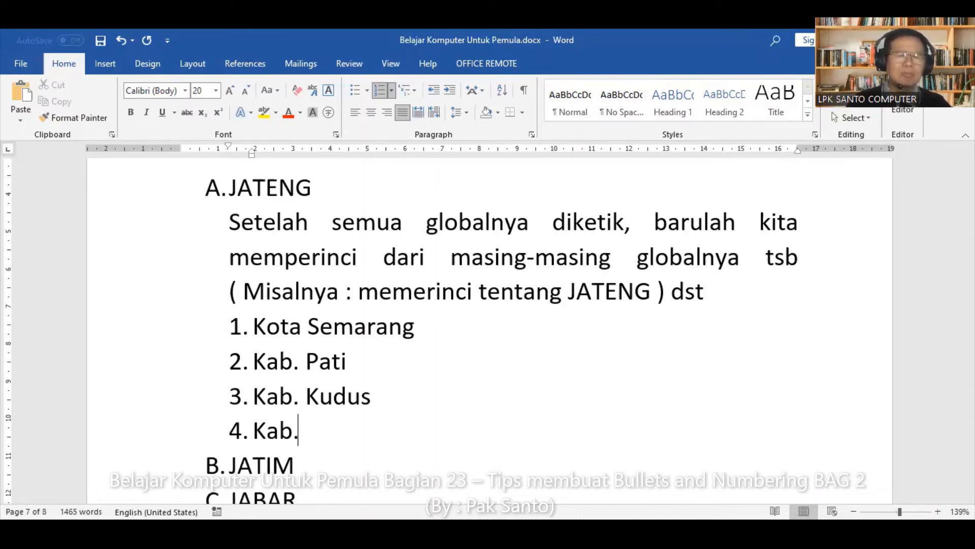
pyautogui.write(' Blo')
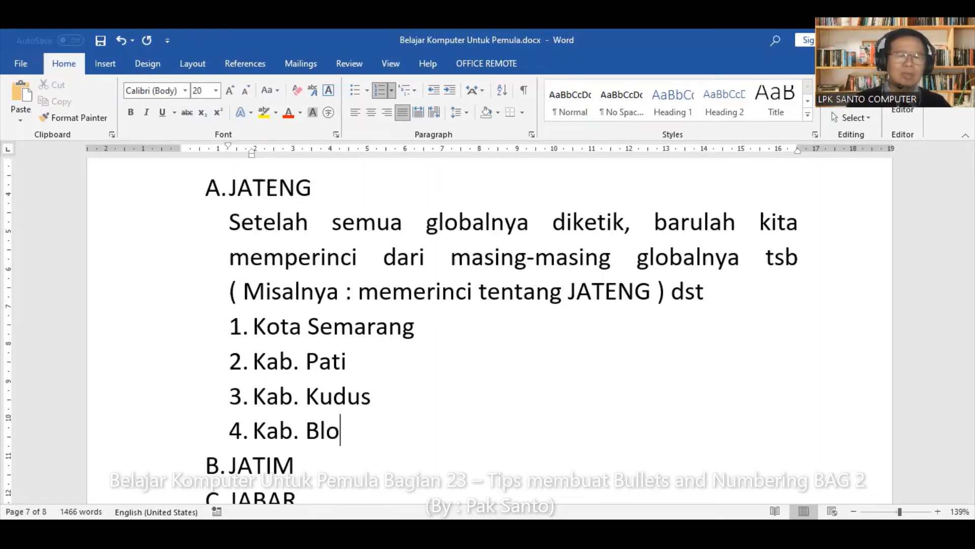
pyautogui.write('ra')
pyautogui.press('Return')
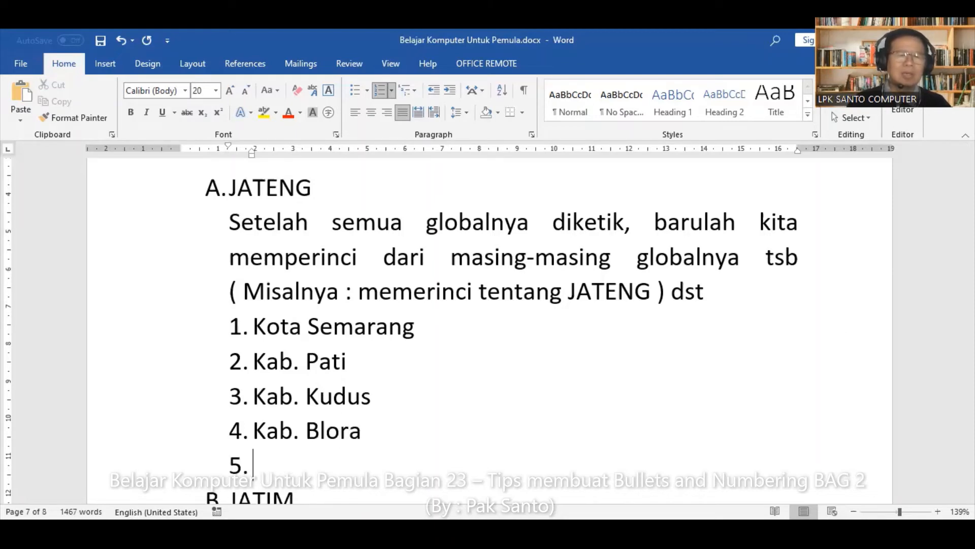
pyautogui.write('Kota Magel')
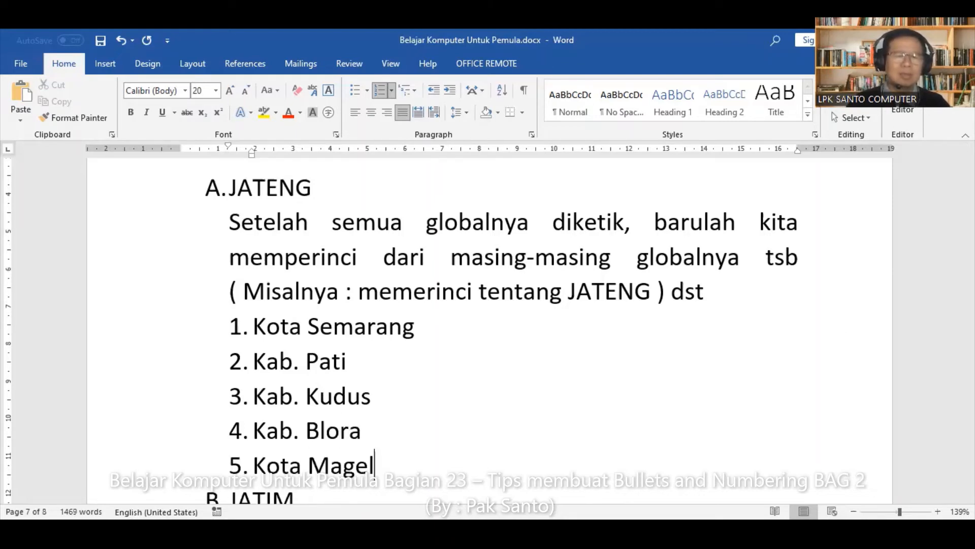
pyautogui.write('ang')
pyautogui.press('Return')
# - Finish the JATENG sublist with the placeholder items "Dst" and "dst" as numbers 6 and 7
pyautogui.write('d')
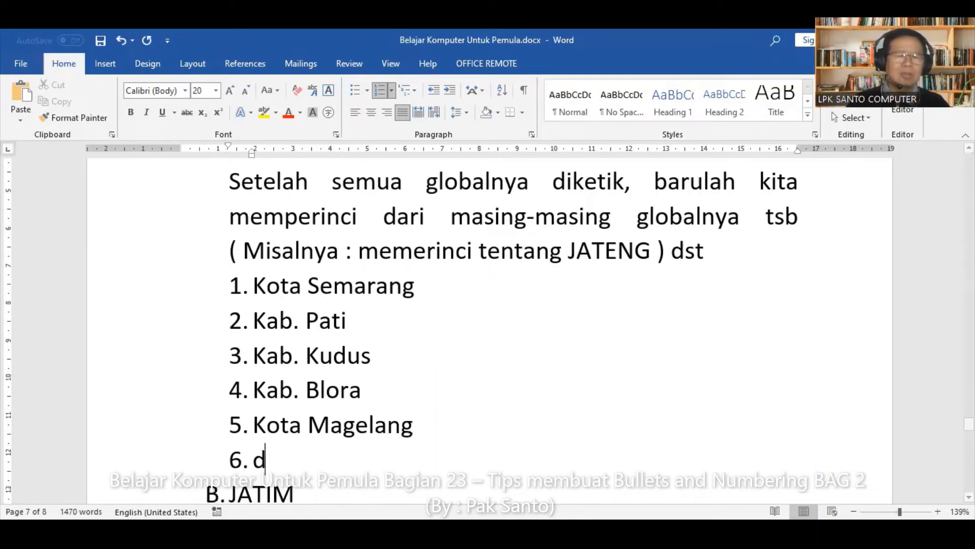
pyautogui.write('st')
pyautogui.press('Return')
pyautogui.write('dst')
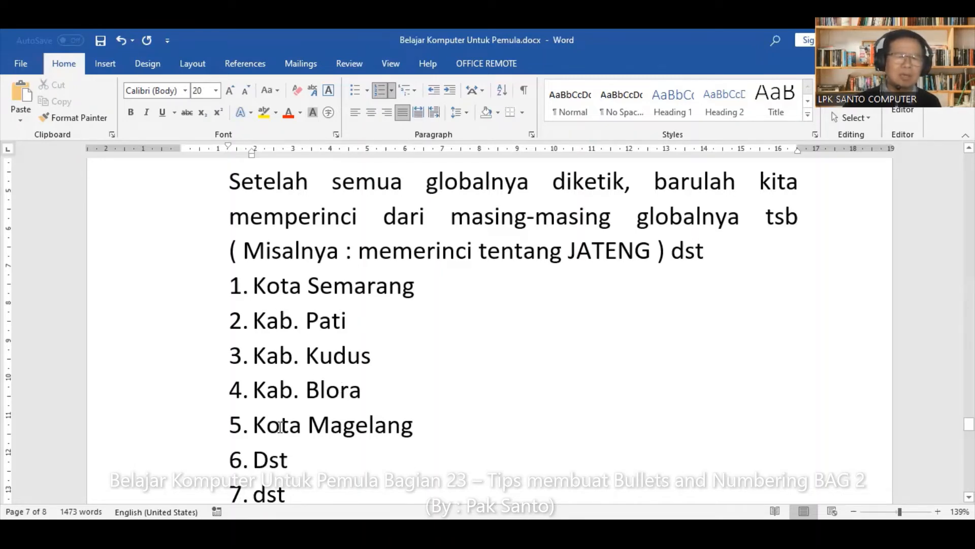
pyautogui.scroll(-3, 270, 401)
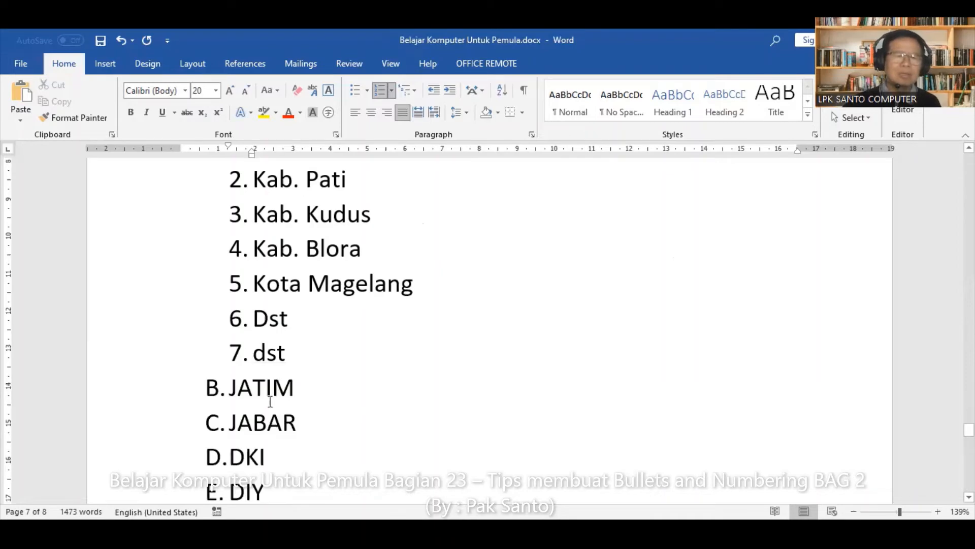
pyautogui.scroll(-1, 297, 406)
pyautogui.scroll(5, 297, 406)
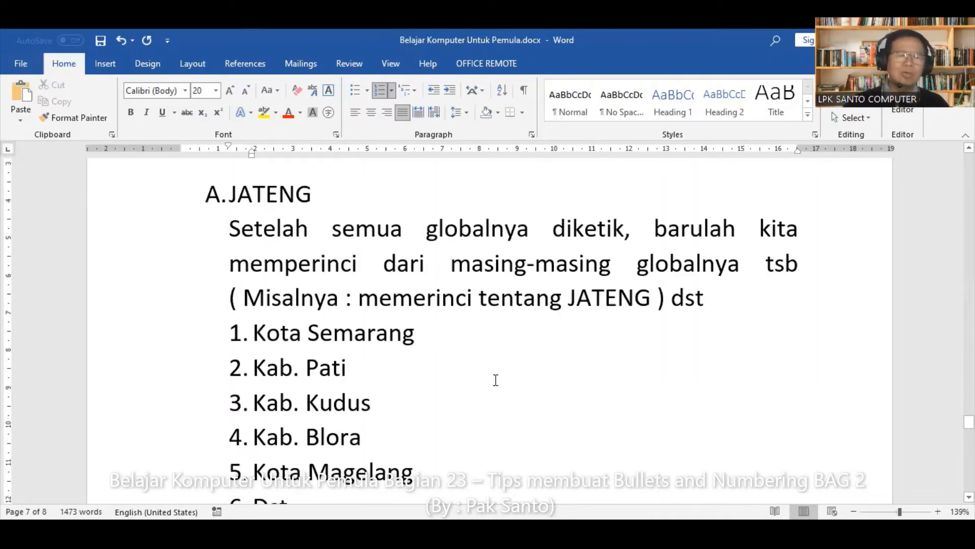
pyautogui.press('Return')
pyautogui.press('BackSpace')
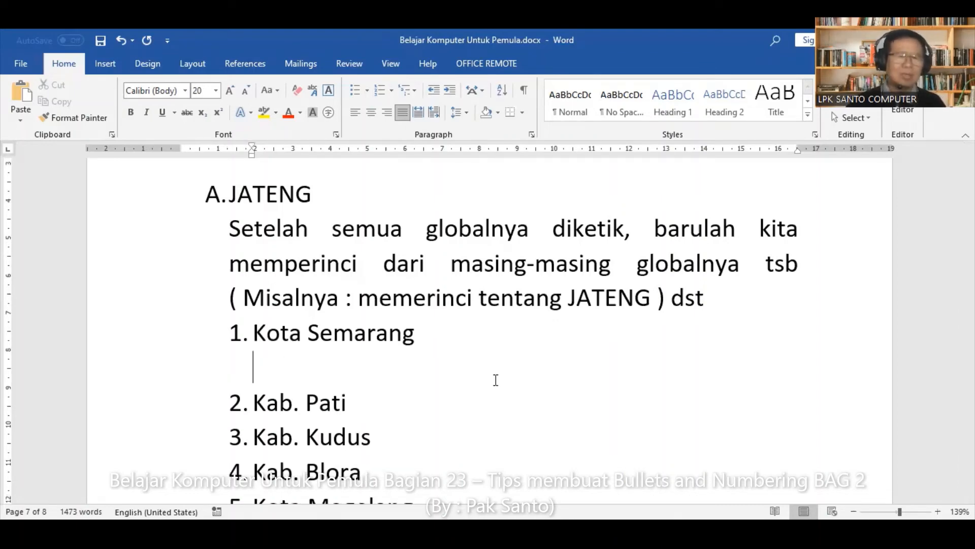
pyautogui.hotkey('ctrl', 'z')
pyautogui.hotkey('ctrl', 'z')
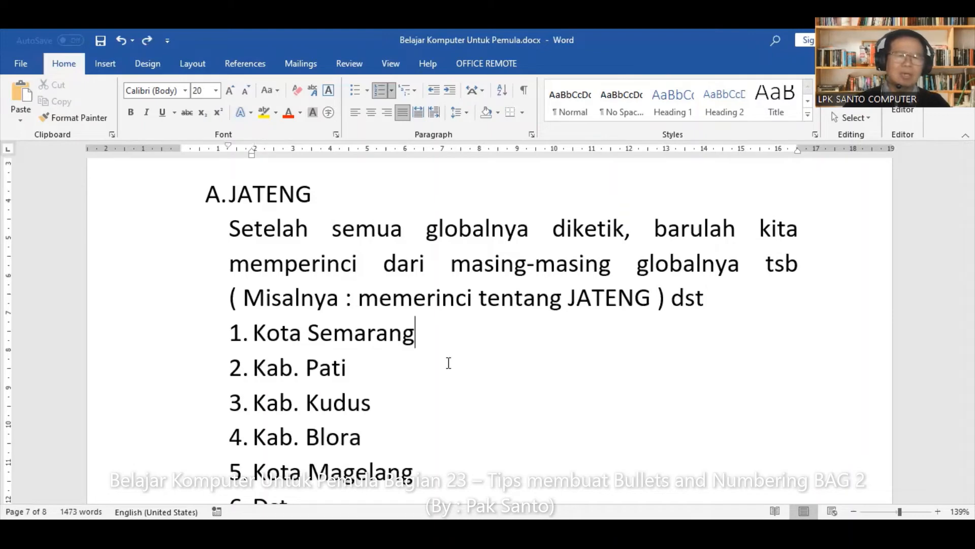
# - Insert an empty unnumbered line beneath sublist item 1, Kota Semarang, aligned with the item's text
pyautogui.scroll(-1, 401, 355)
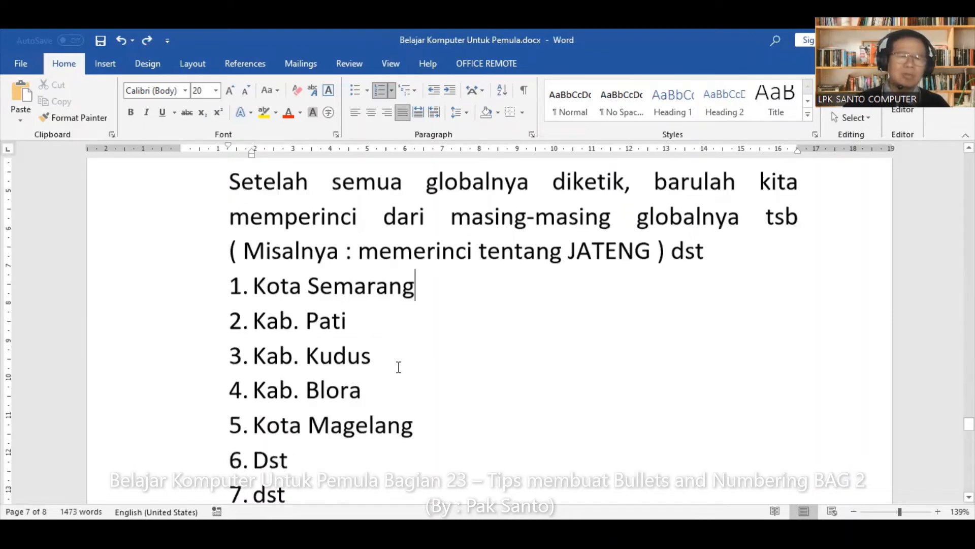
pyautogui.scroll(-1, 442, 373)
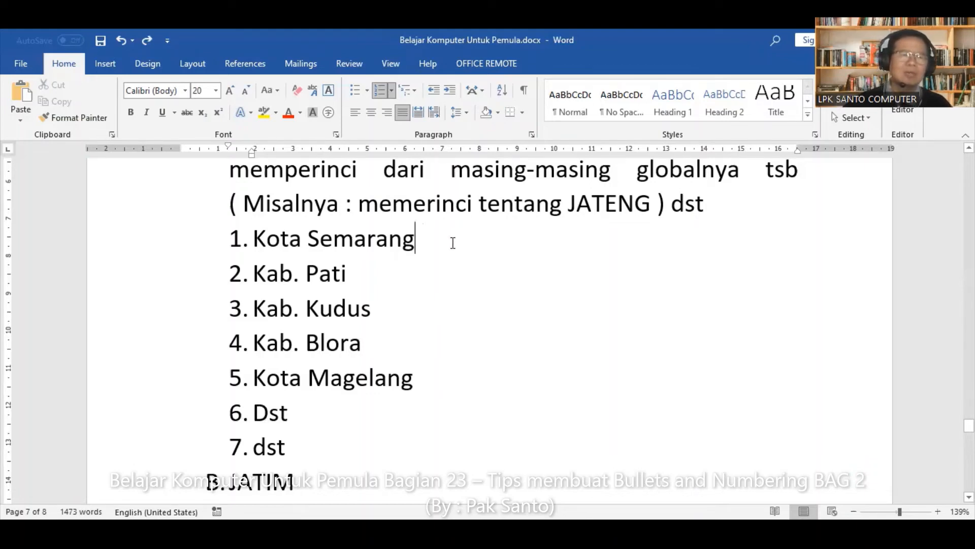
pyautogui.press('Return')
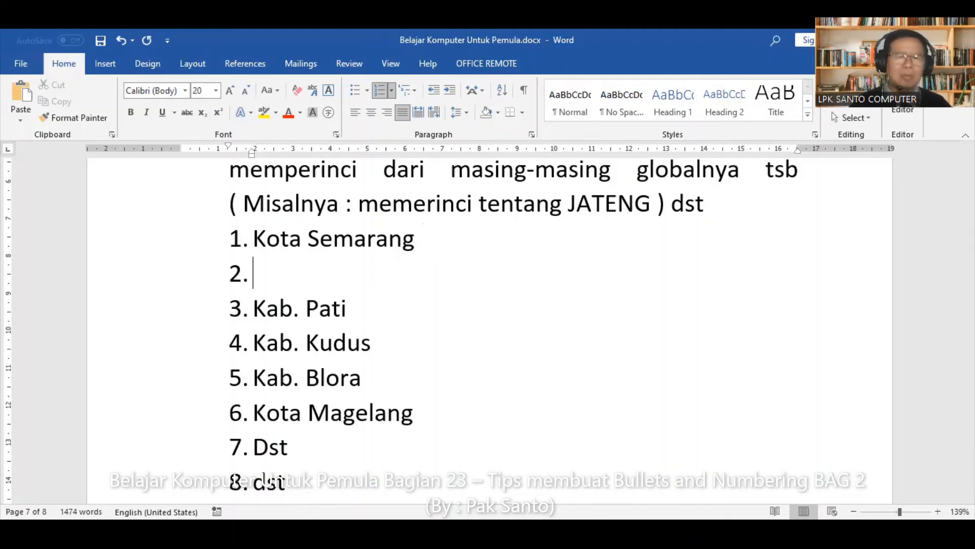
pyautogui.press('BackSpace')
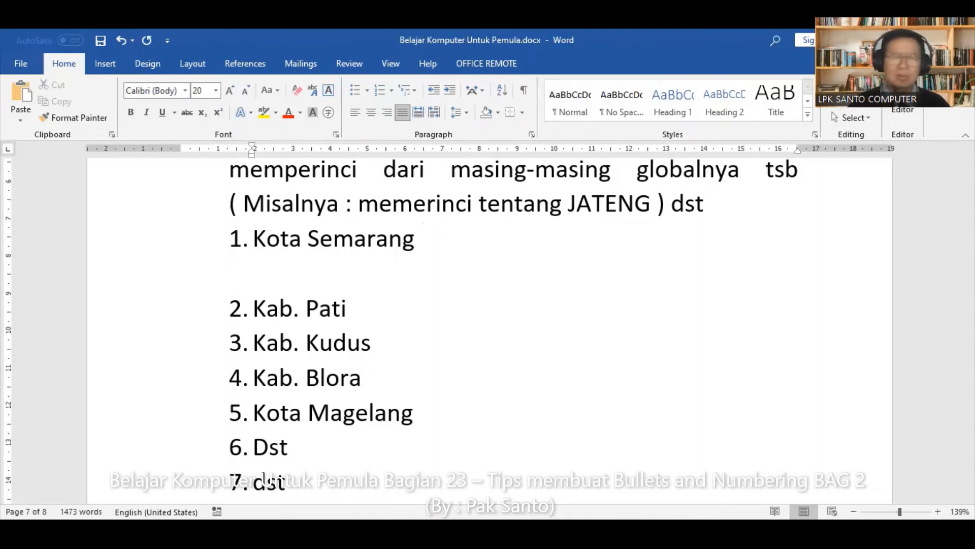
pyautogui.write('Salah sa')
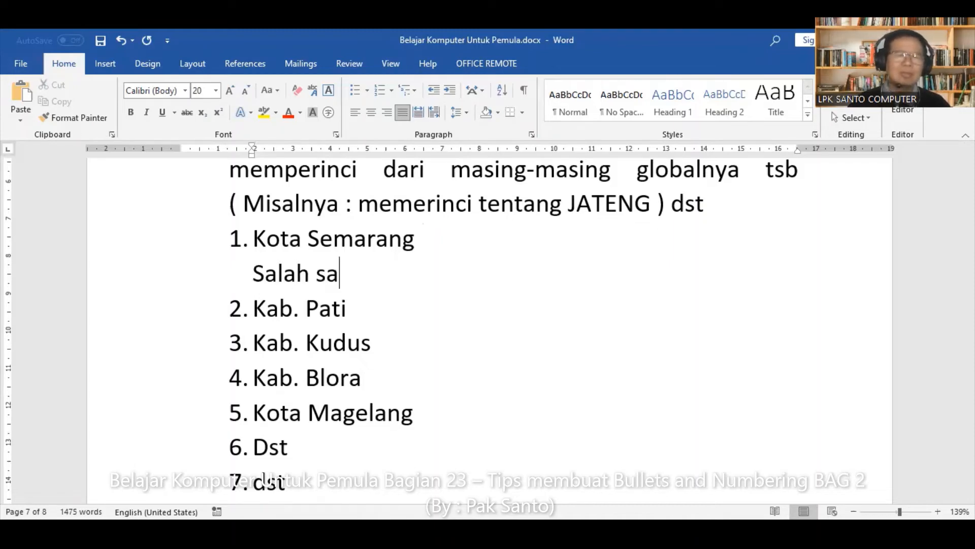
pyautogui.press('BackSpace')
pyautogui.press('BackSpace')
pyautogui.press('BackSpace')
pyautogui.press('BackSpace')
pyautogui.press('BackSpace')
pyautogui.press('BackSpace')
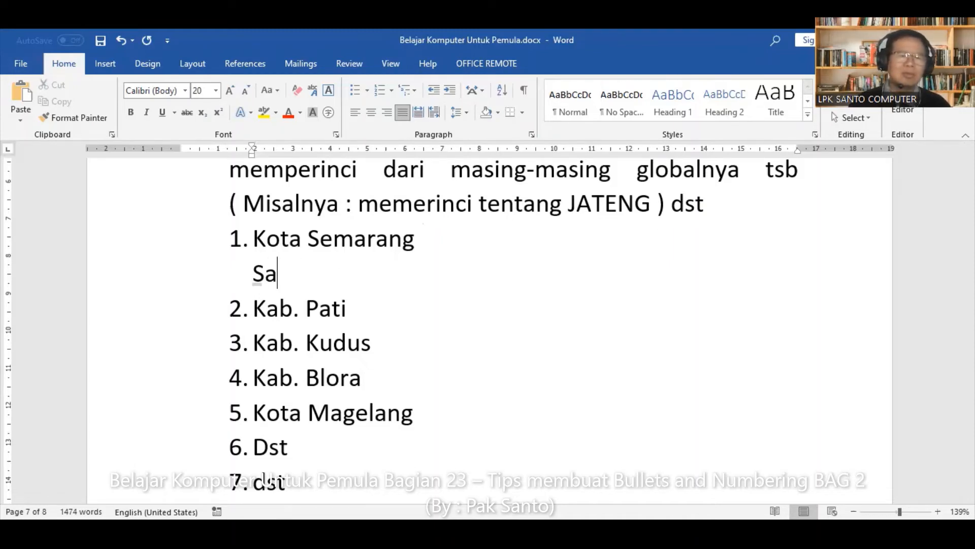
pyautogui.press('BackSpace')
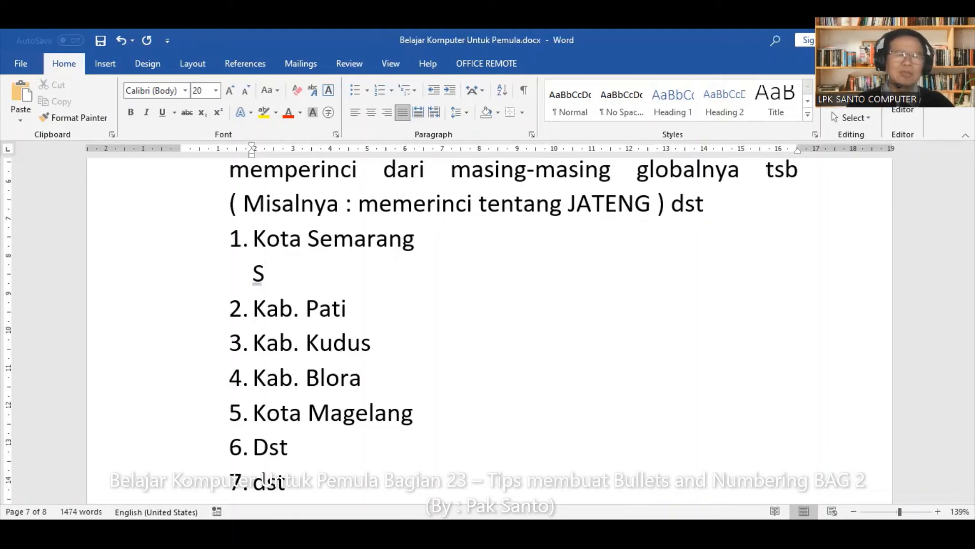